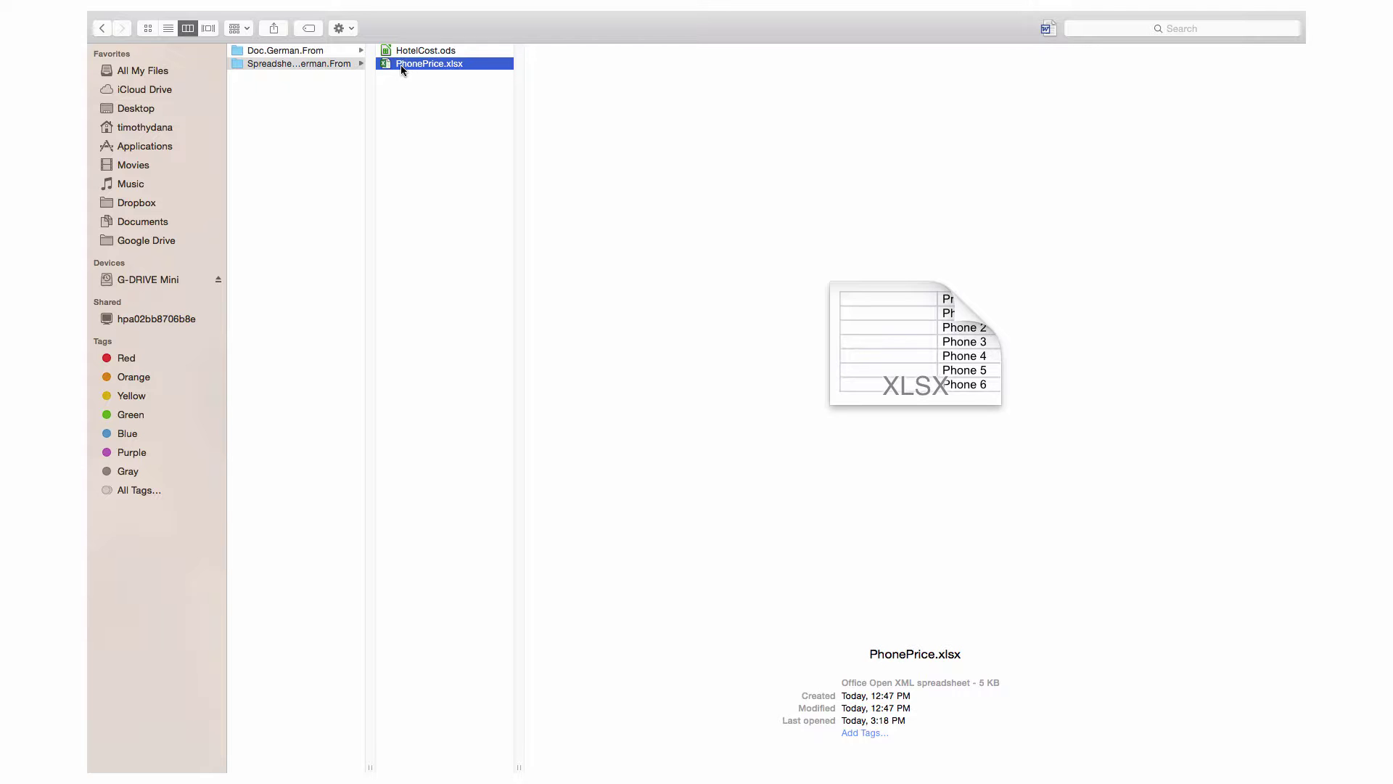
Step: Open PhonePrice.xlsx from Finder with LibreOffice Calc
right_click(401, 67)
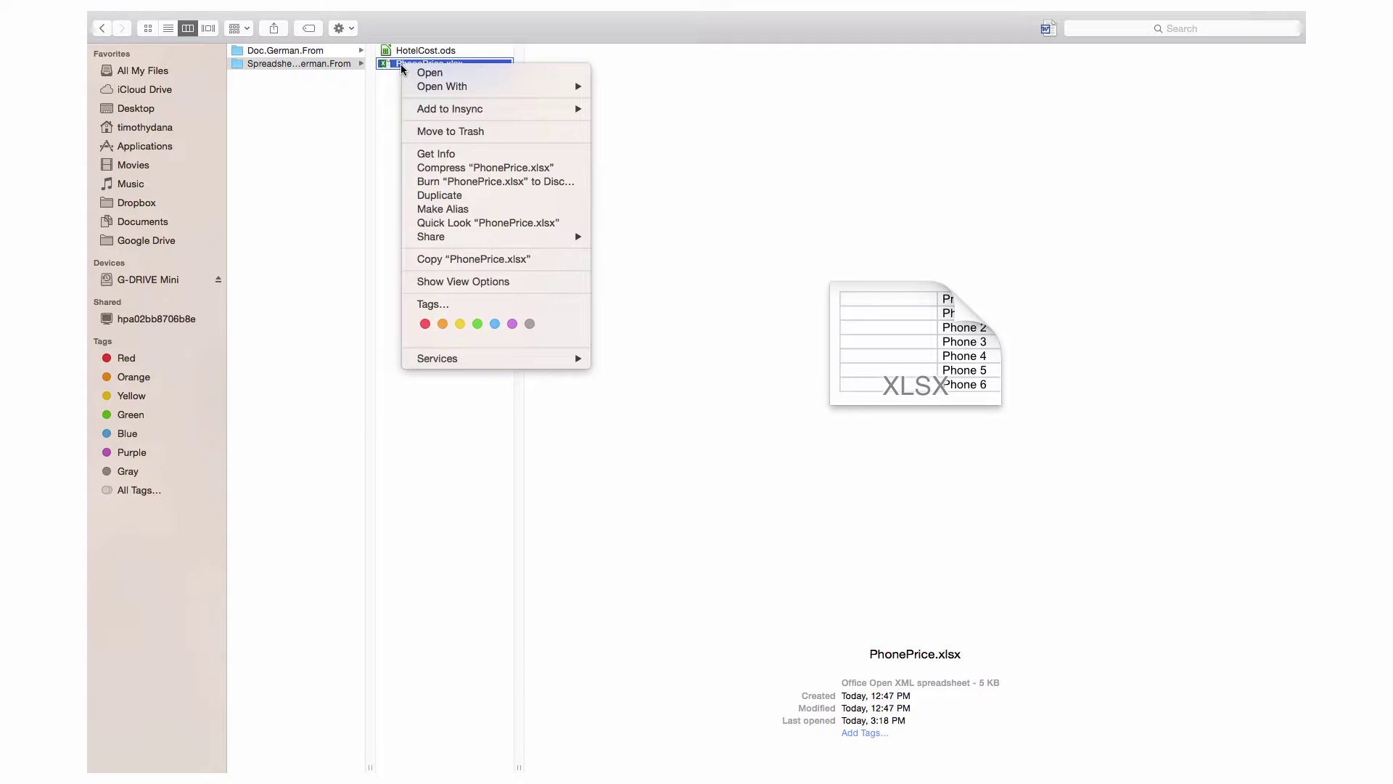
mouse_move(422, 87)
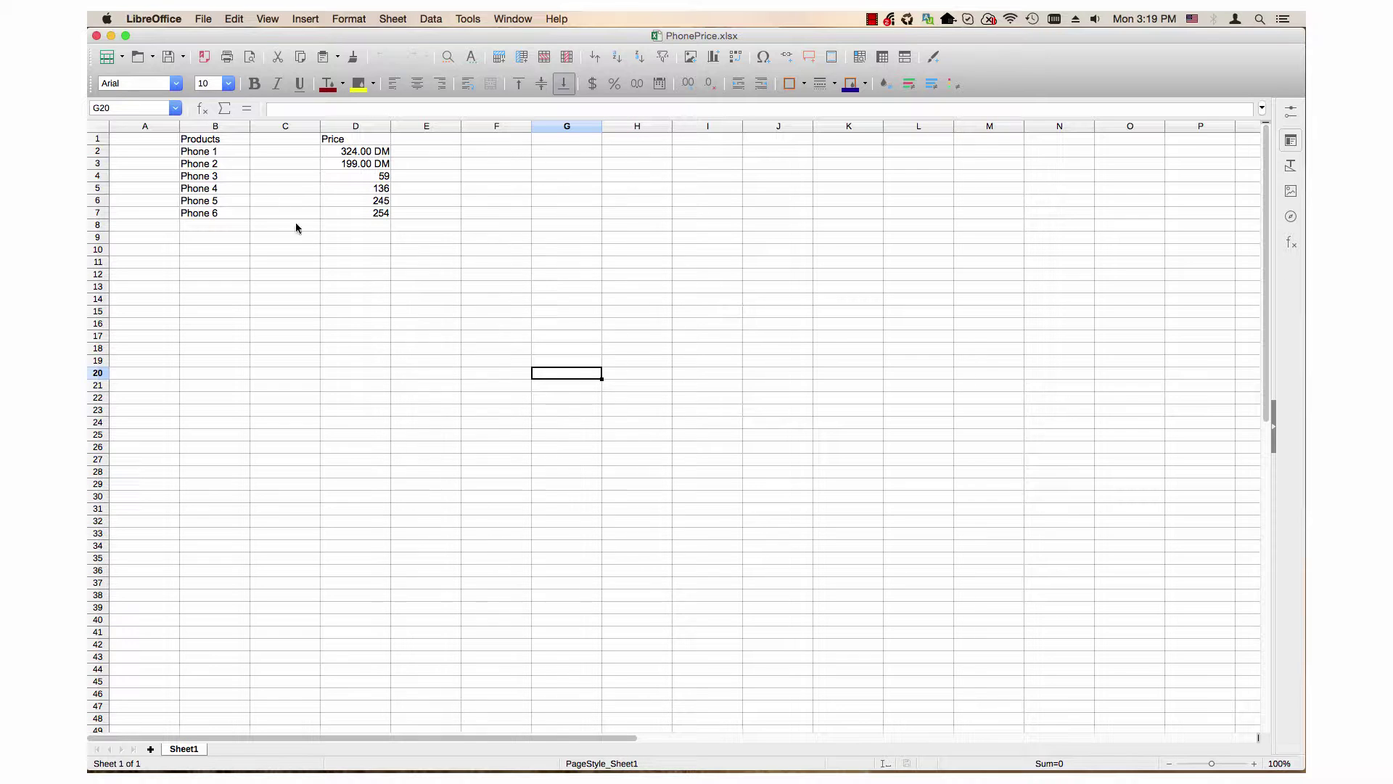
Step: Start Save As for PhonePrice with the file type set to ODF Spreadsheet (.ods)
click(203, 20)
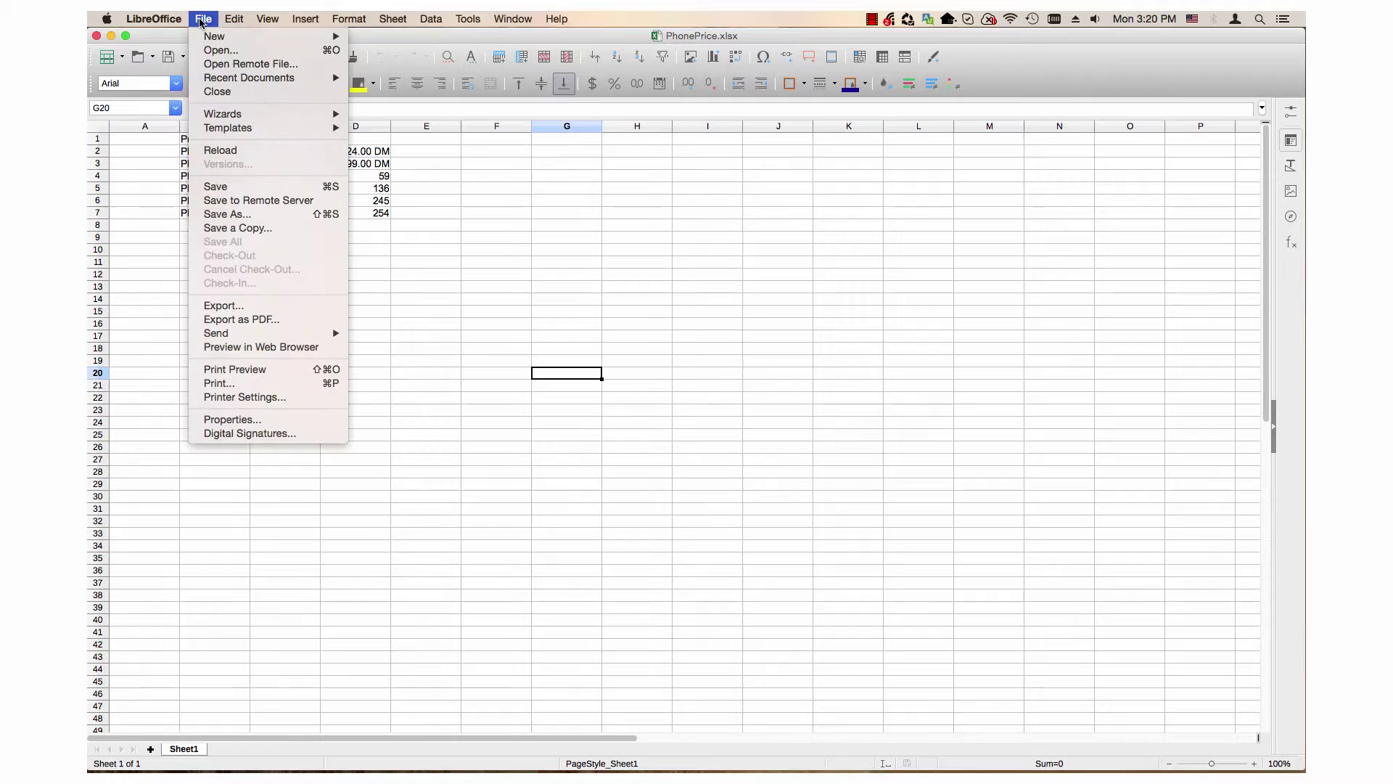
click(216, 214)
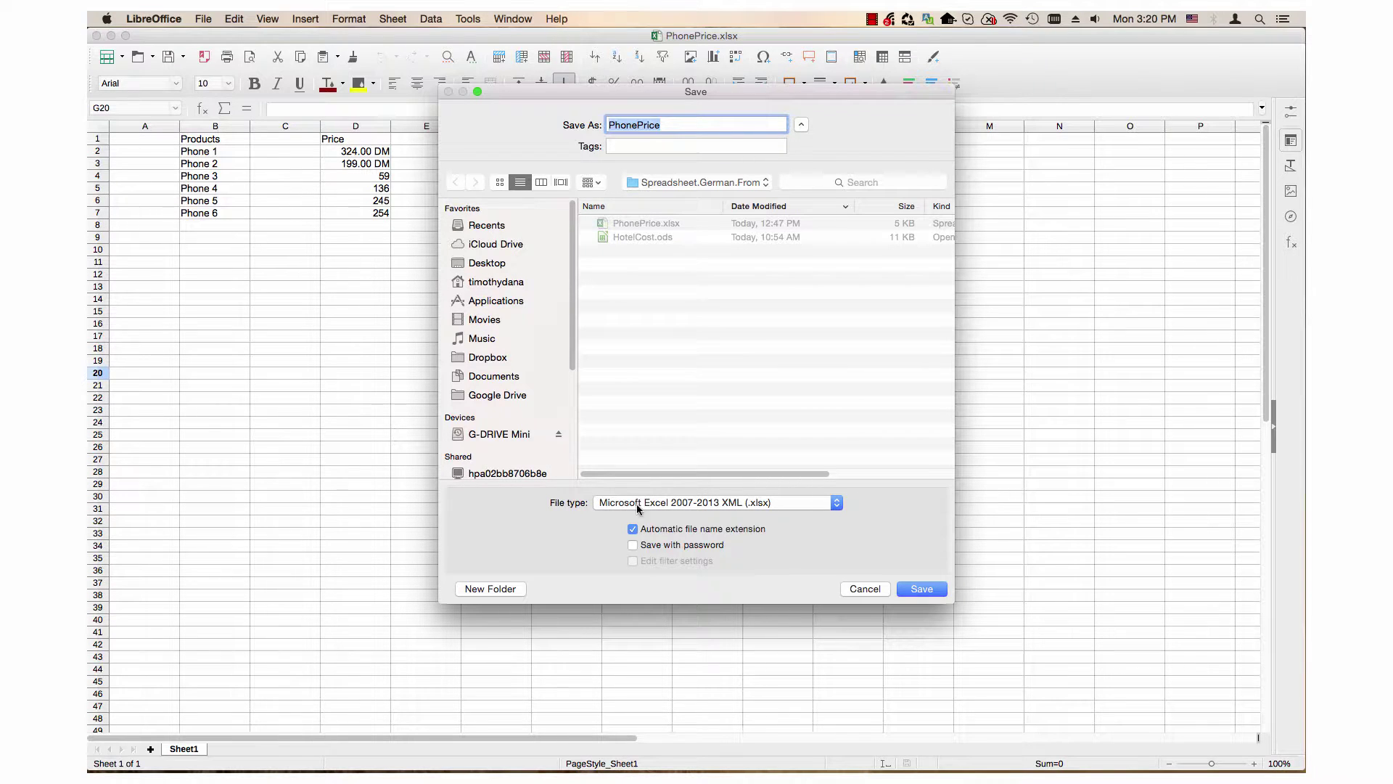
click(662, 503)
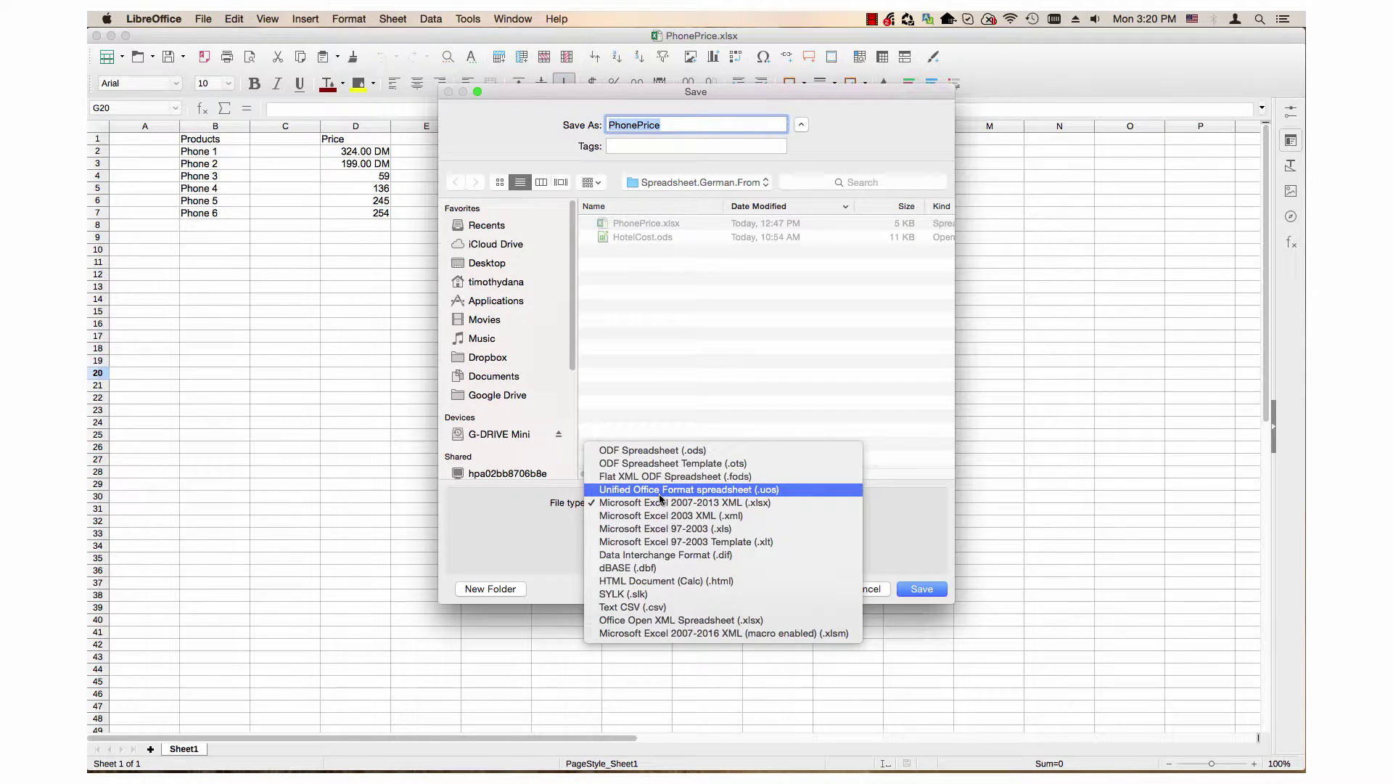
click(649, 451)
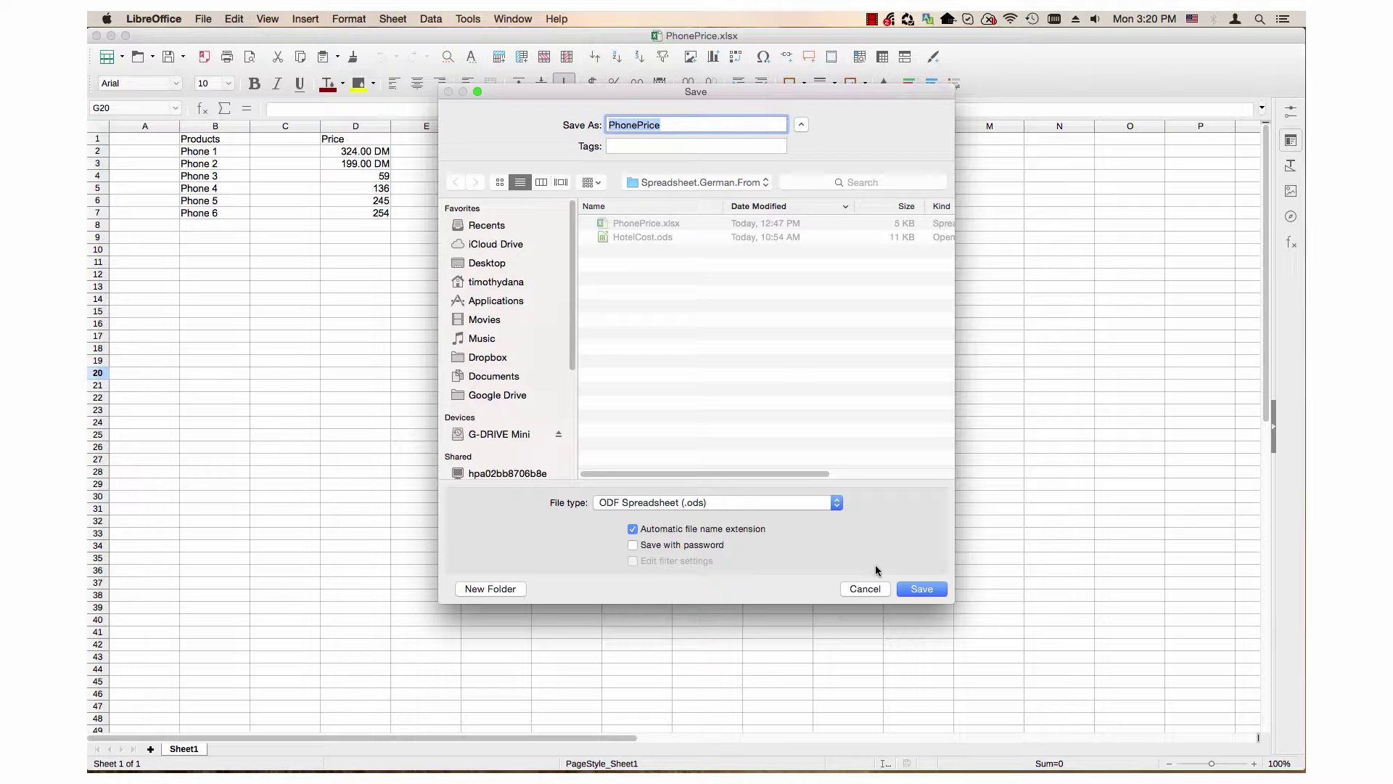
Step: Save the workbook as PhonePrice.ods
click(919, 589)
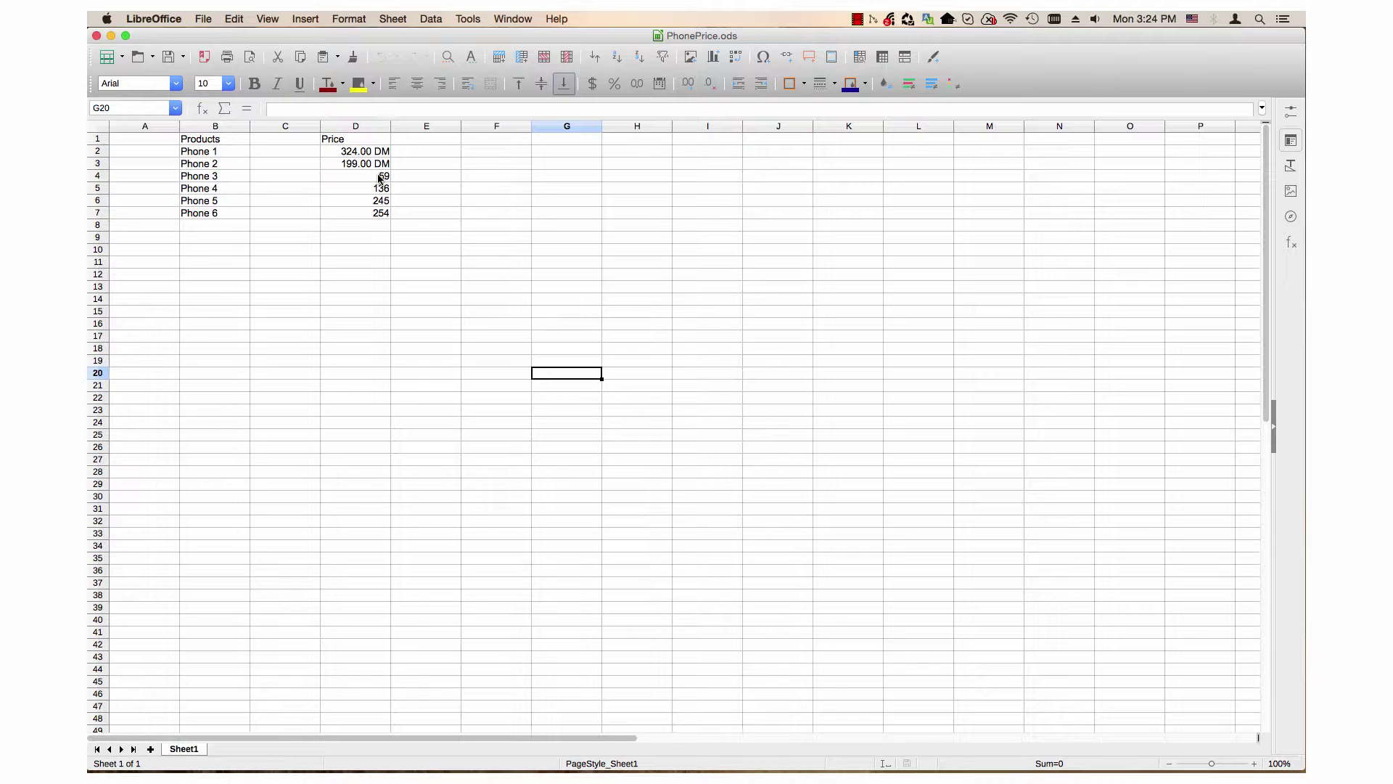
Step: Select the plain prices in D4:D7
drag(381, 178, 383, 214)
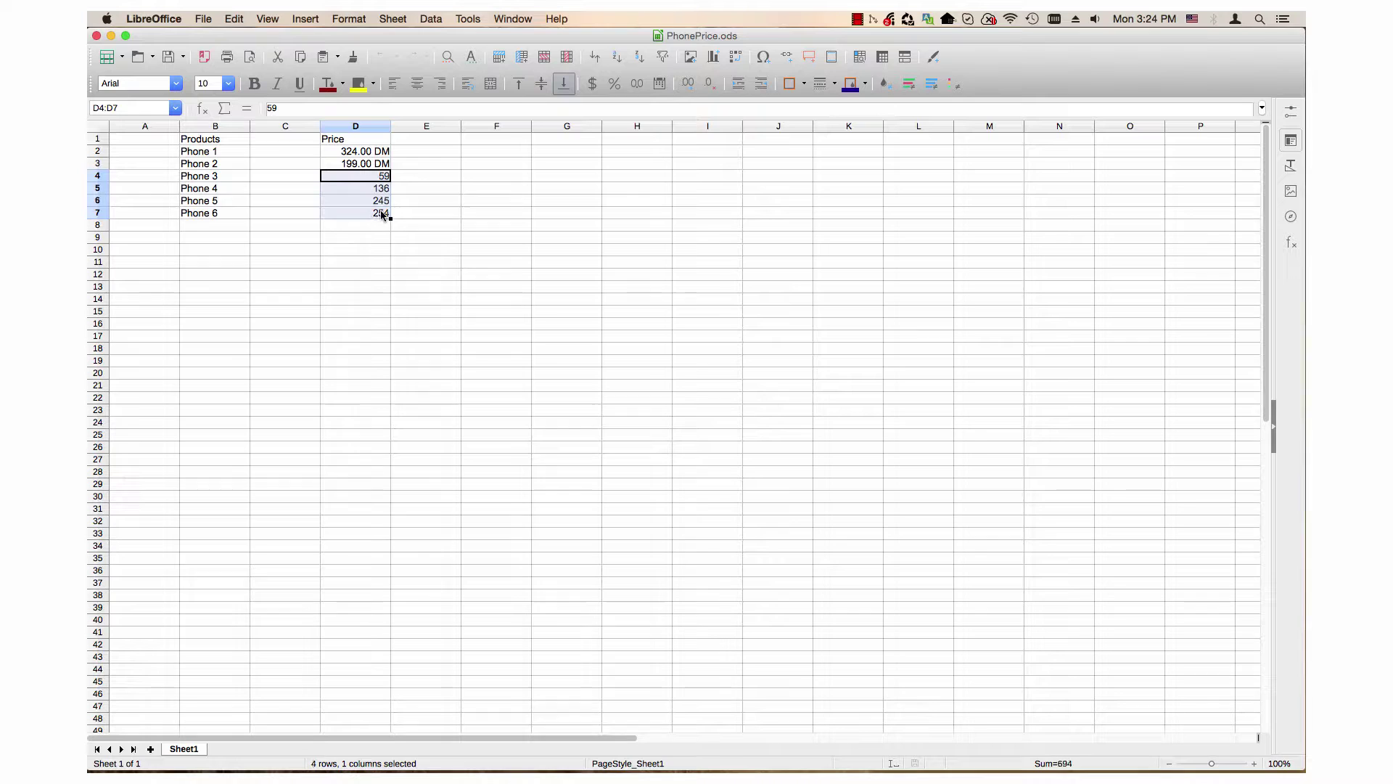
Step: Give D4:D7 the DEM DM German (Germany) currency format, previewing 59.00 DM
right_click(362, 178)
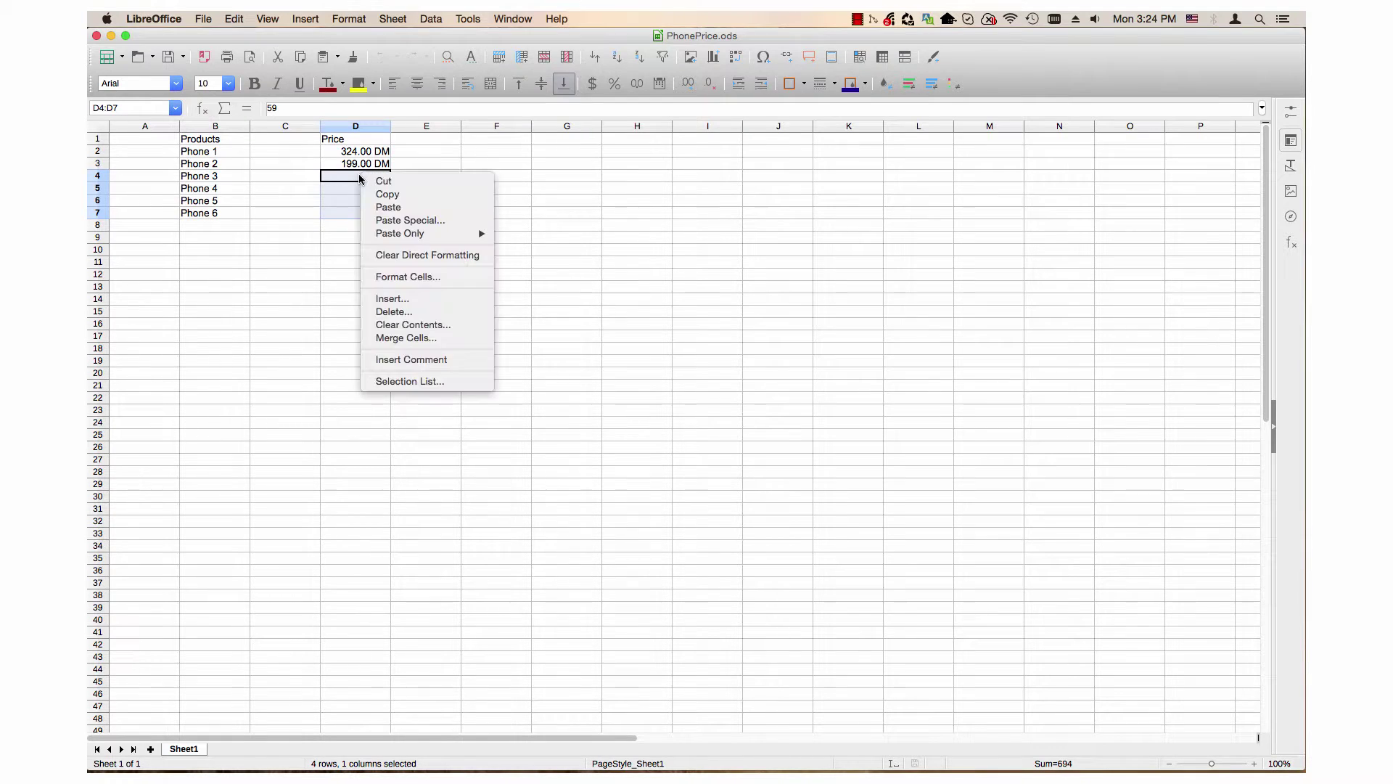
click(394, 277)
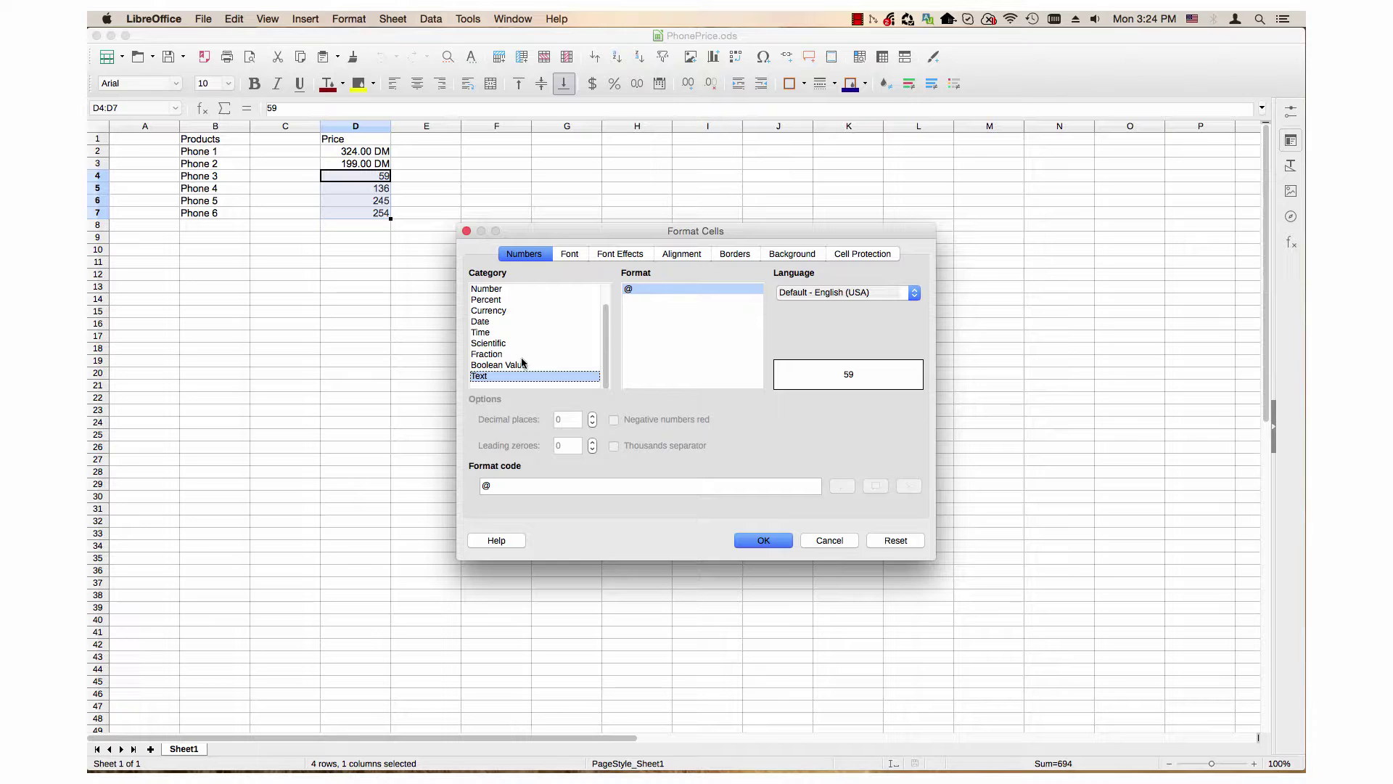
click(488, 313)
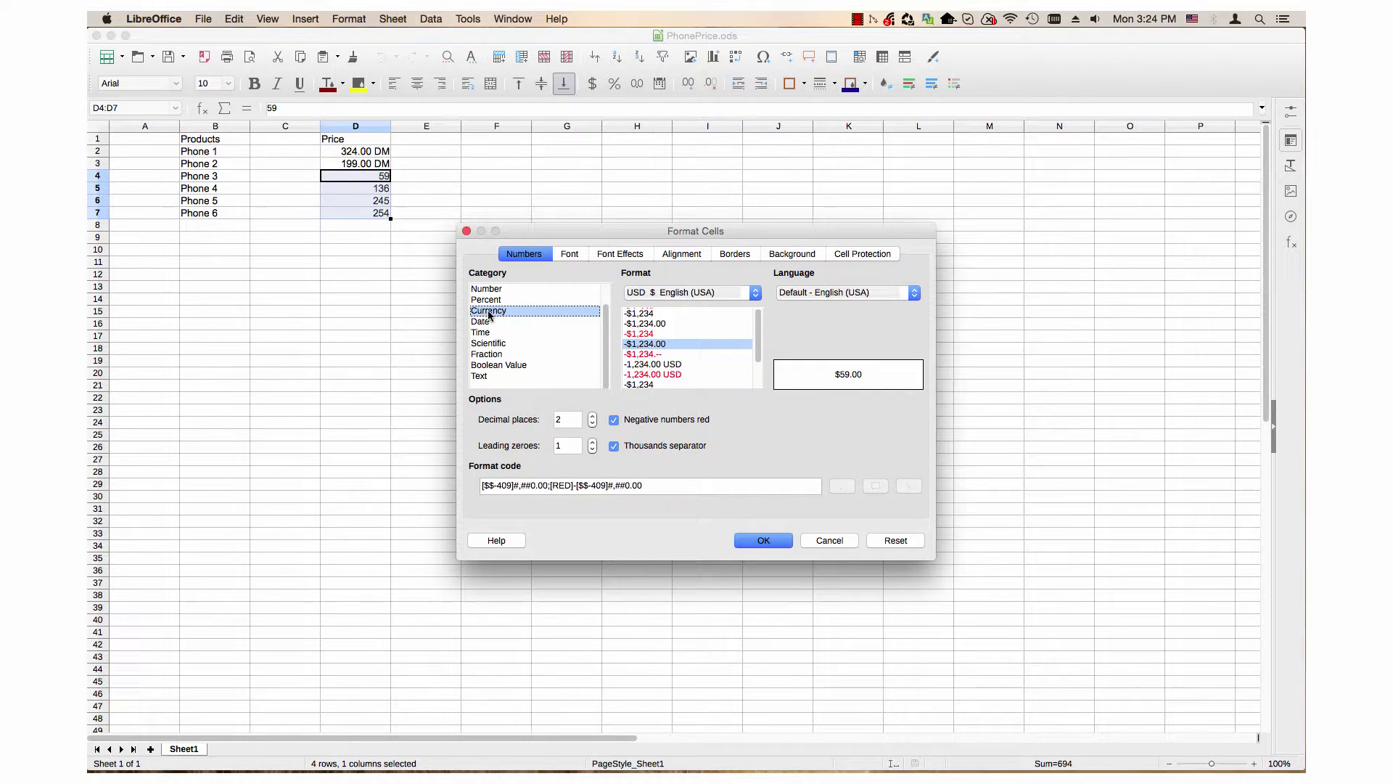
click(649, 293)
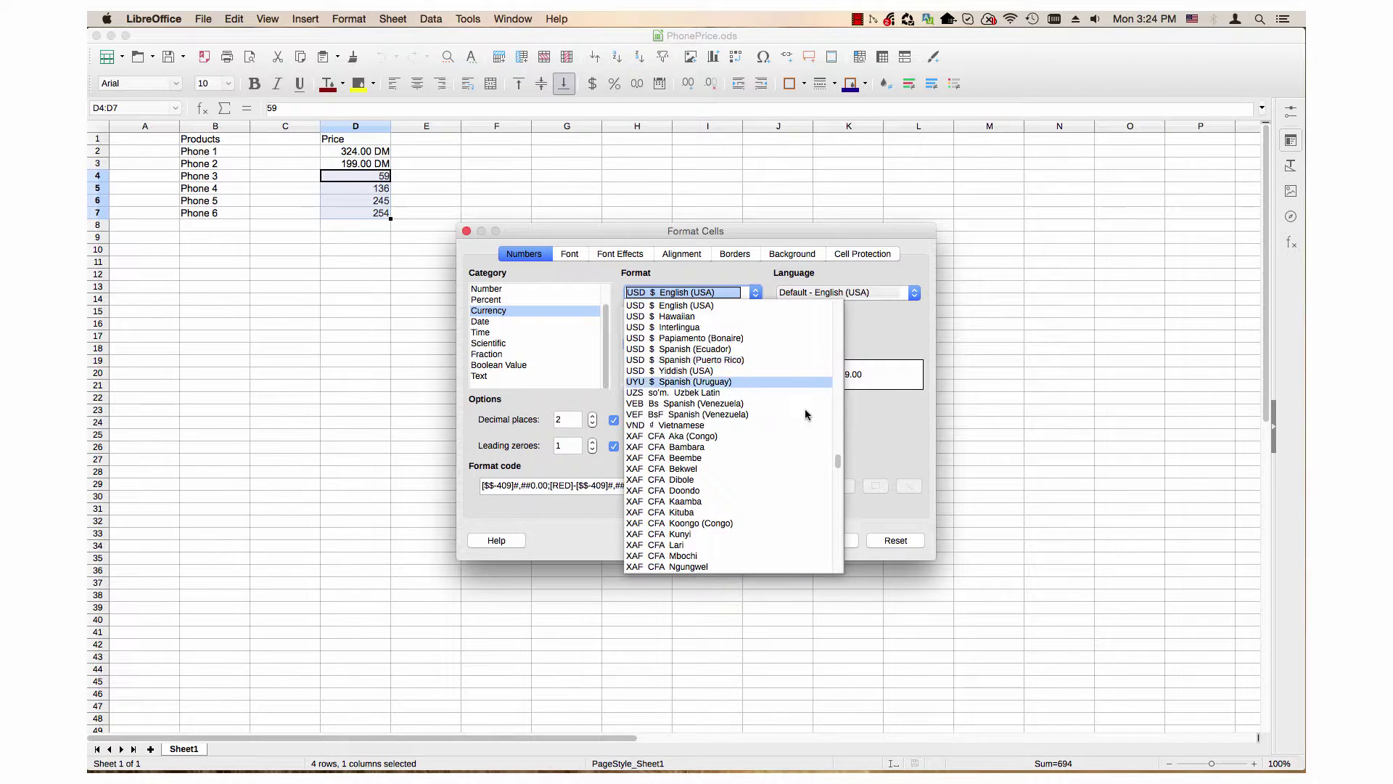
drag(838, 465, 837, 332)
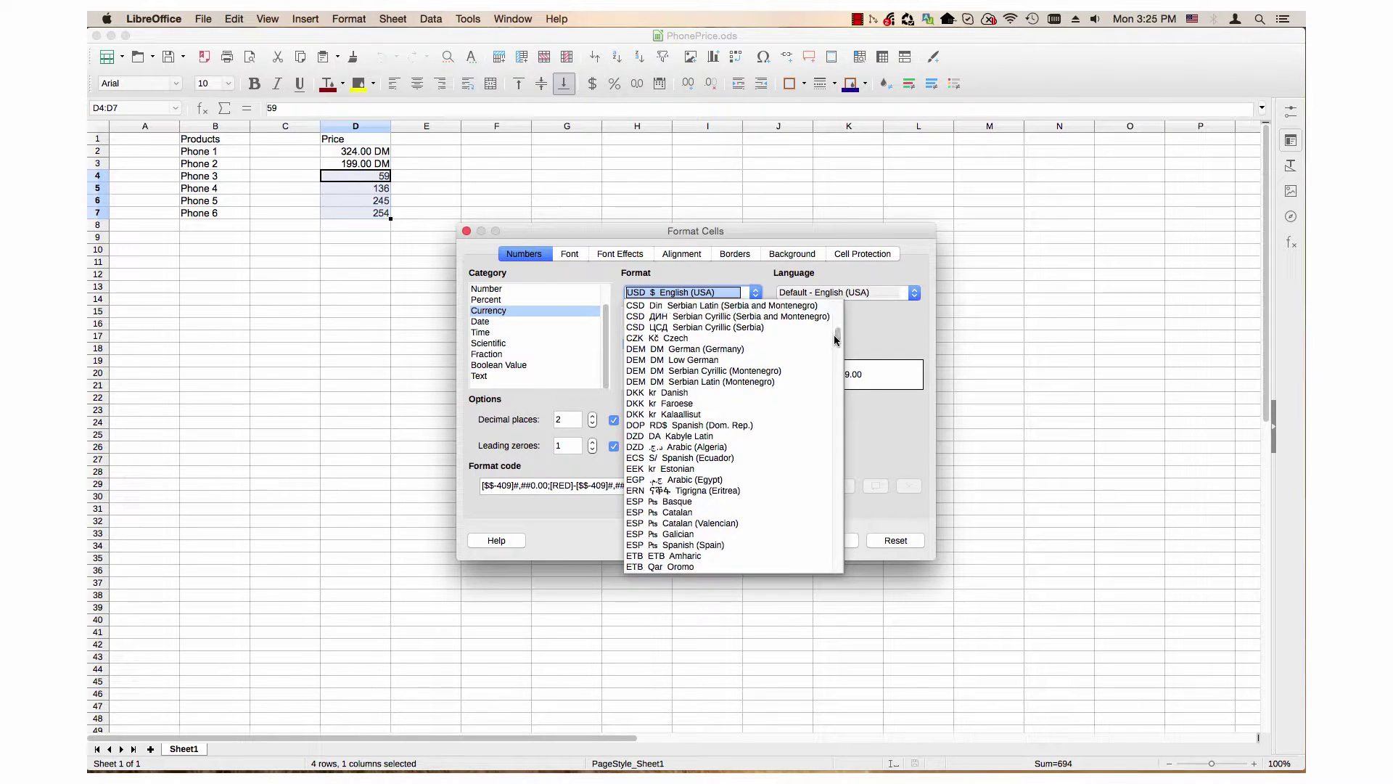
click(725, 350)
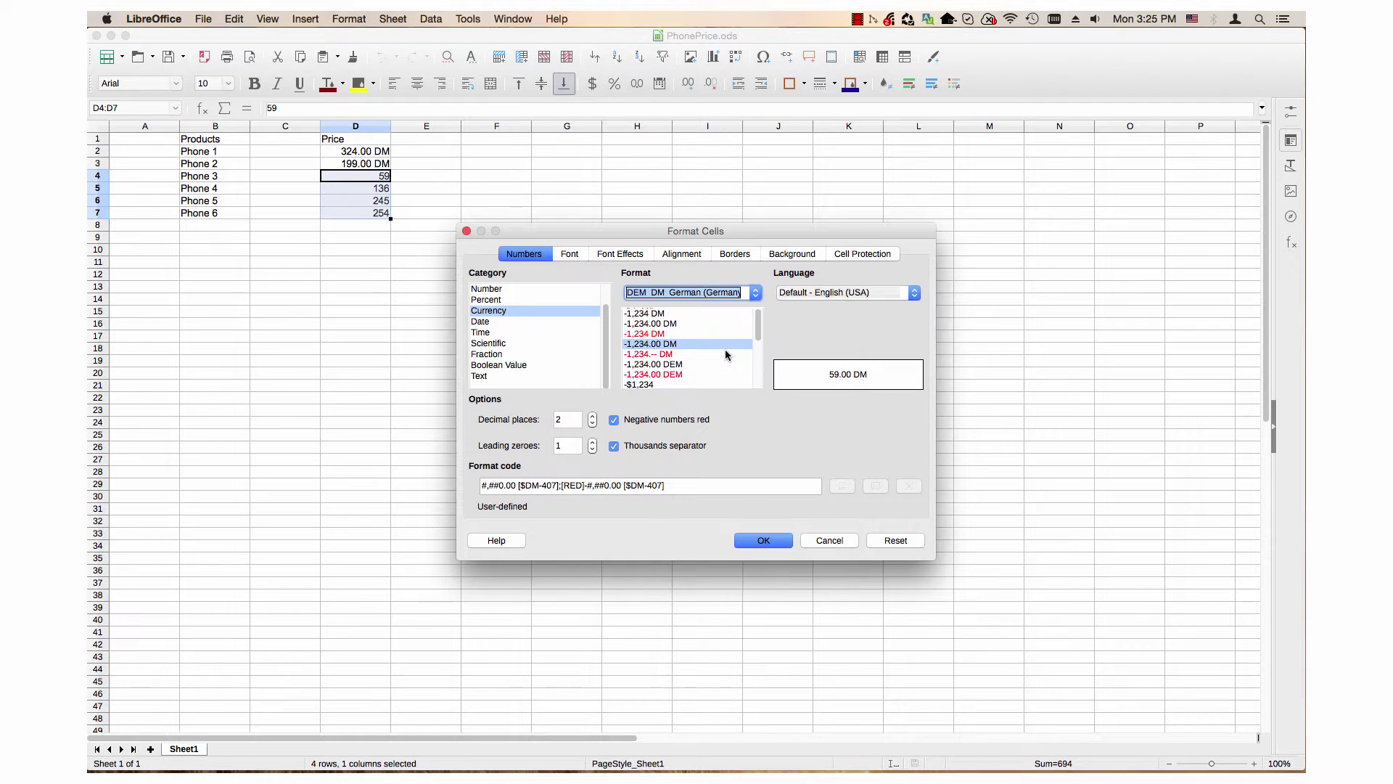
Step: Apply the DM currency format so D4:D7 show amounts like 59.00 DM
click(761, 542)
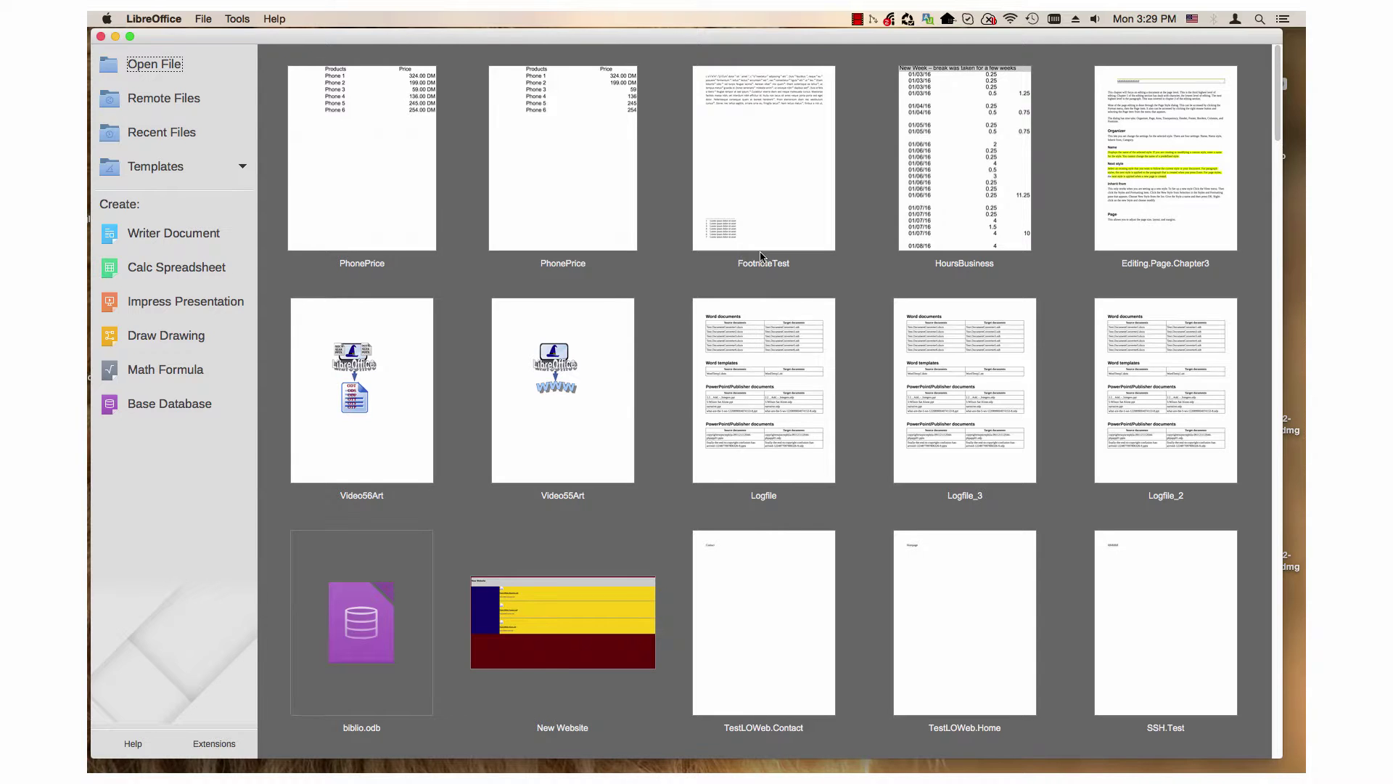
Step: Launch the Euro Converter wizard from the File > Wizards menu
click(201, 21)
mouse_move(218, 100)
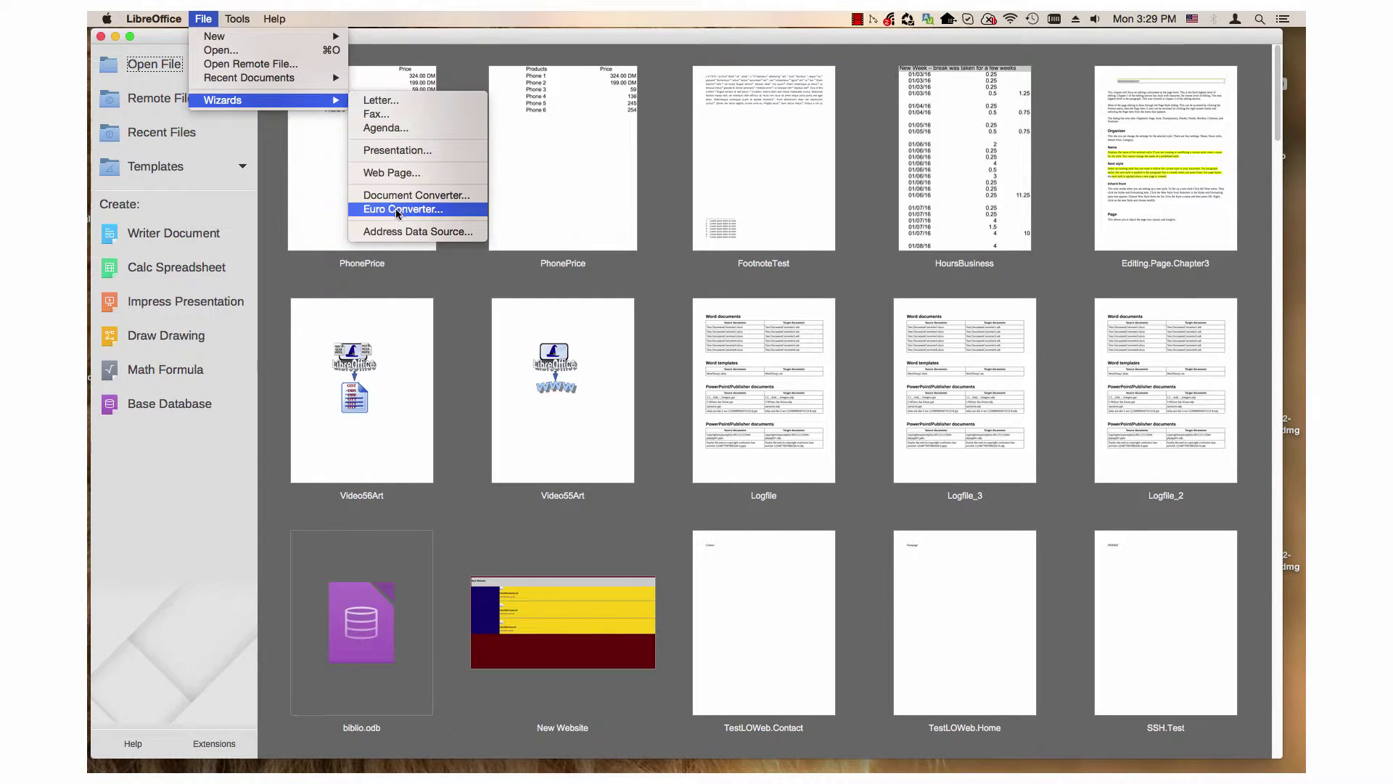
click(246, 204)
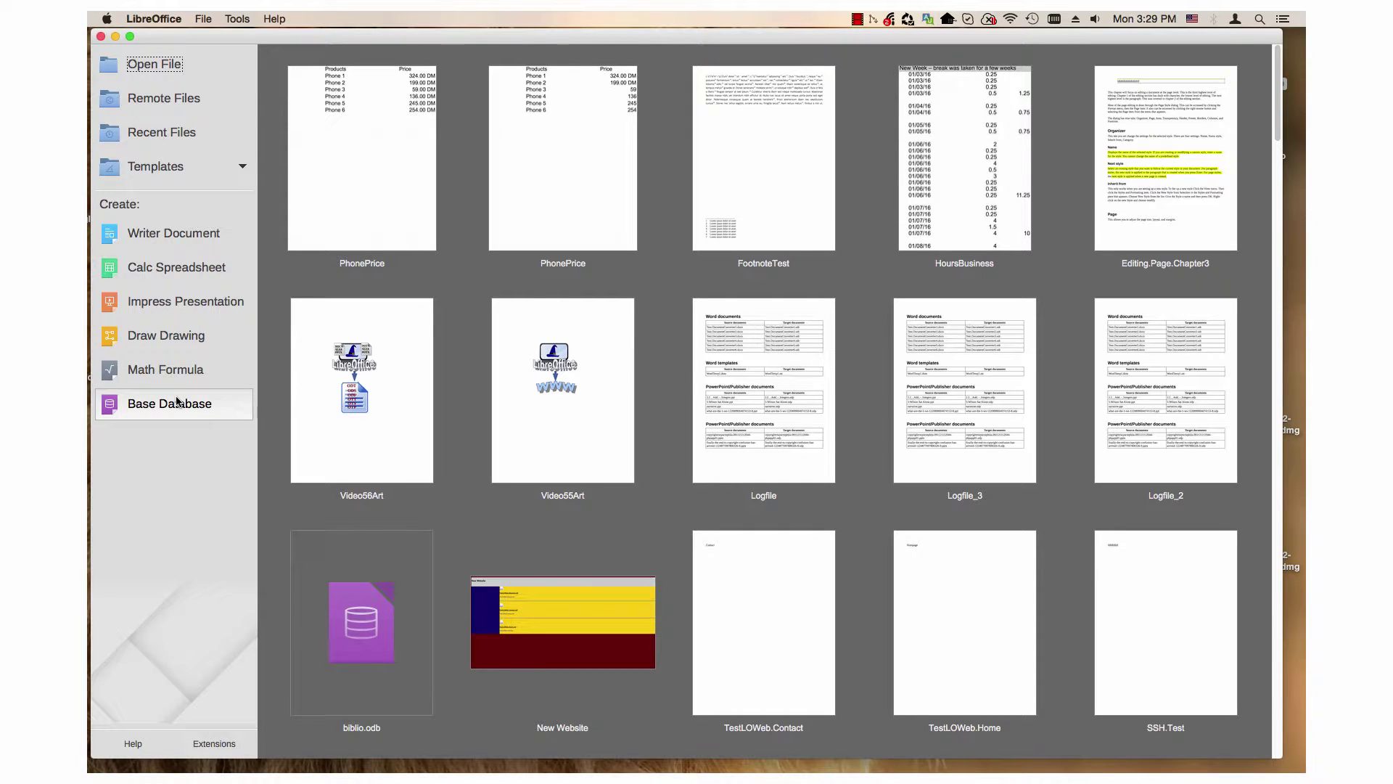
click(202, 21)
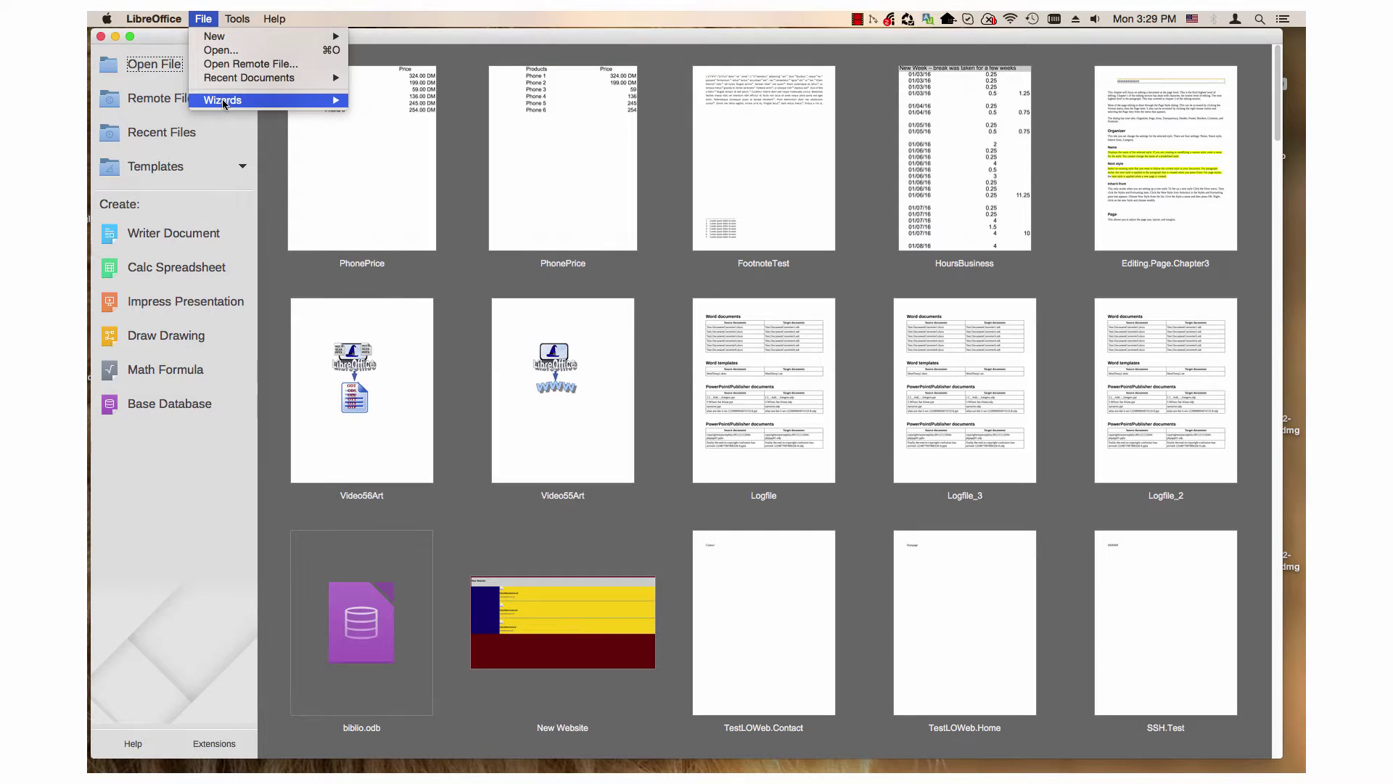
mouse_move(224, 104)
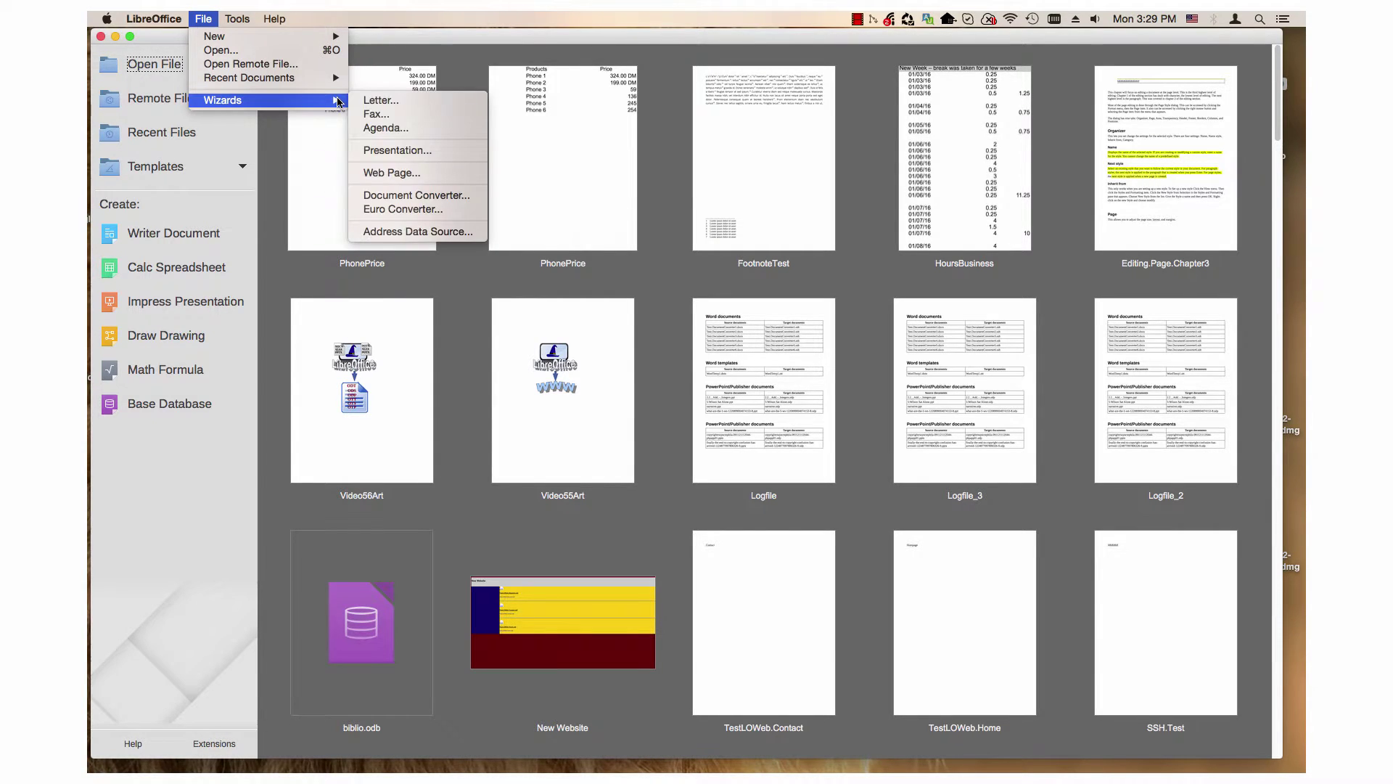
click(395, 210)
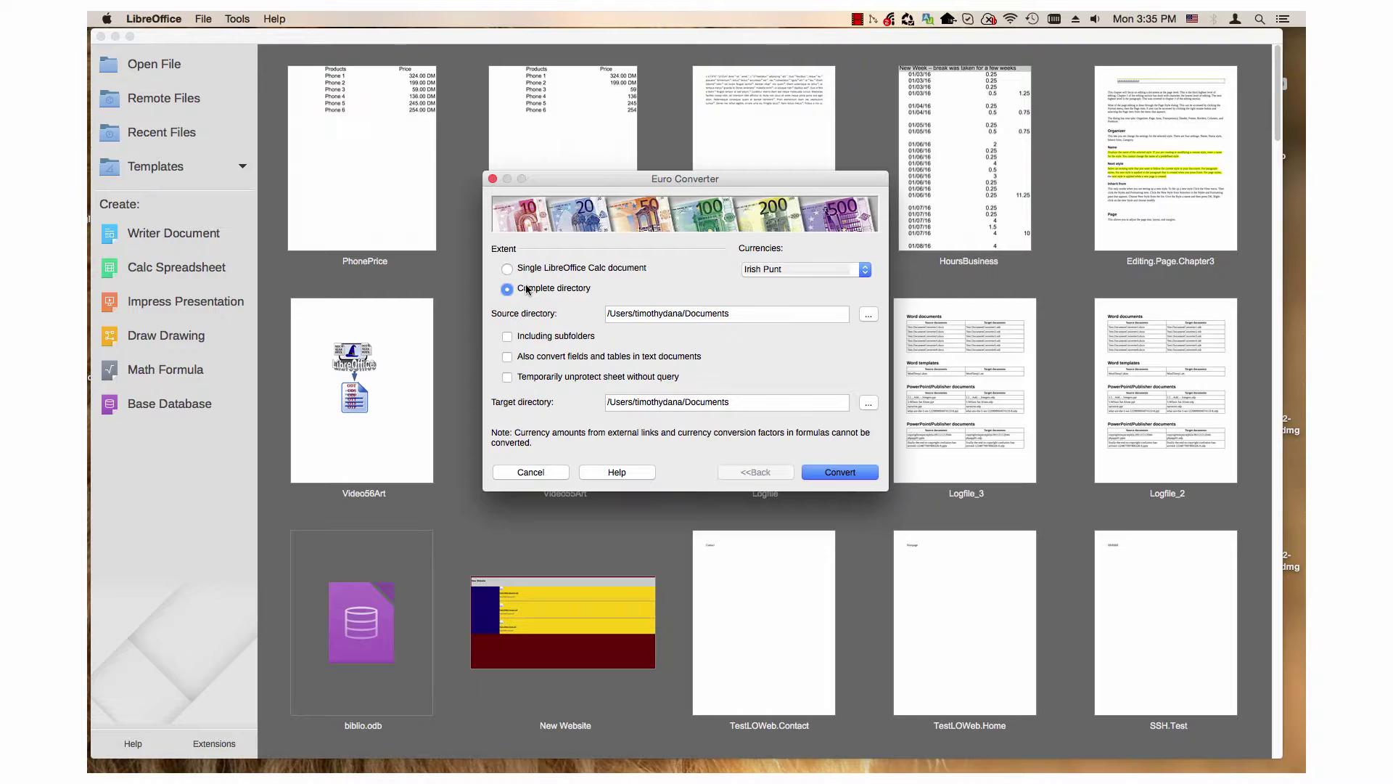
Step: Keep Complete directory selected, choose German Mark as the currency, and browse for the source folder
click(507, 268)
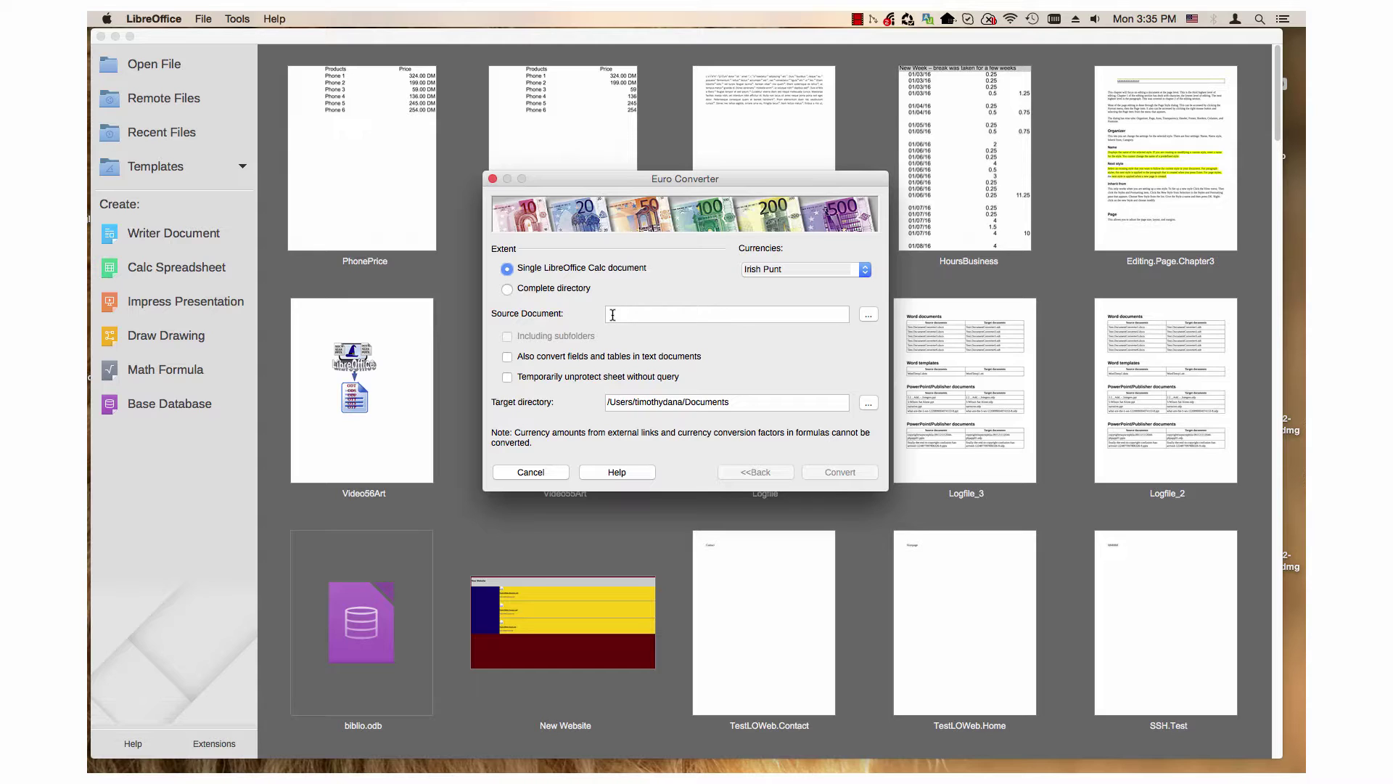
click(507, 289)
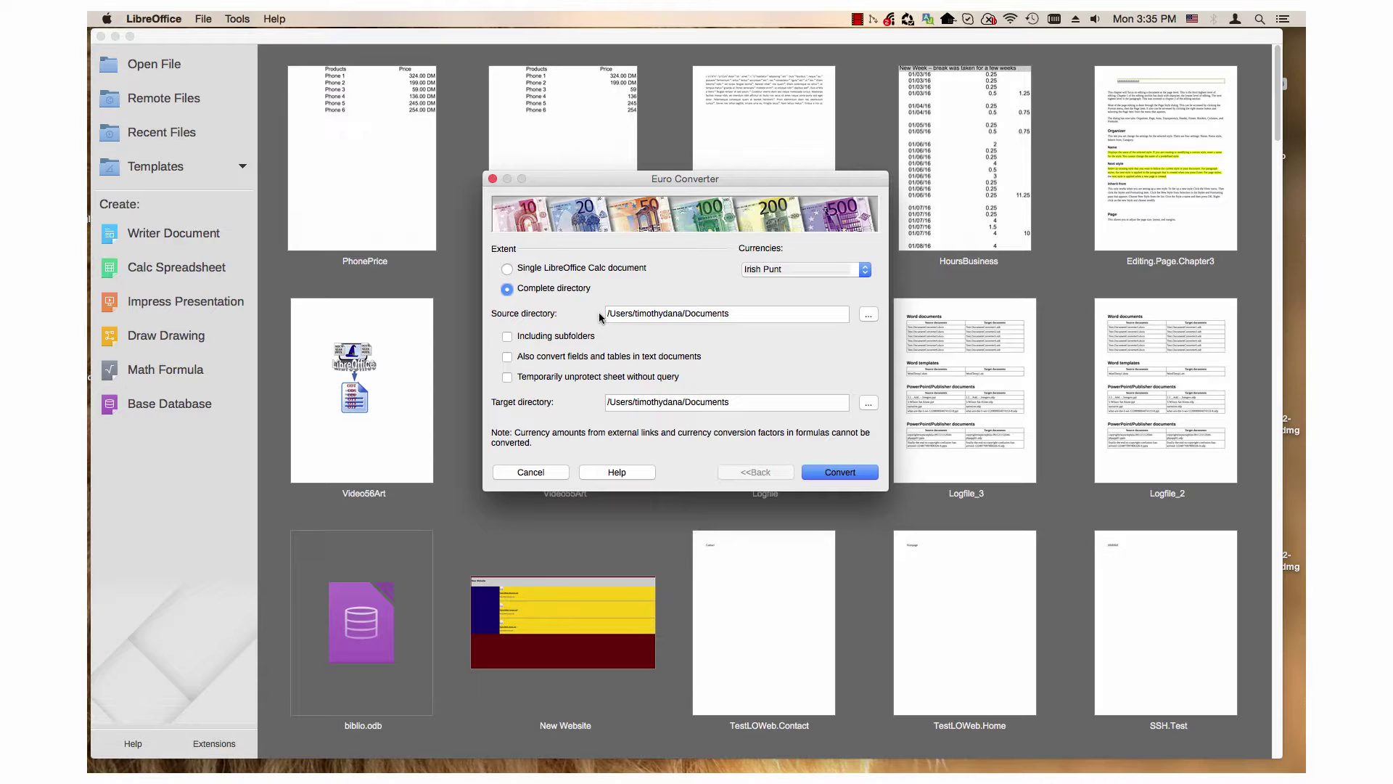
click(761, 270)
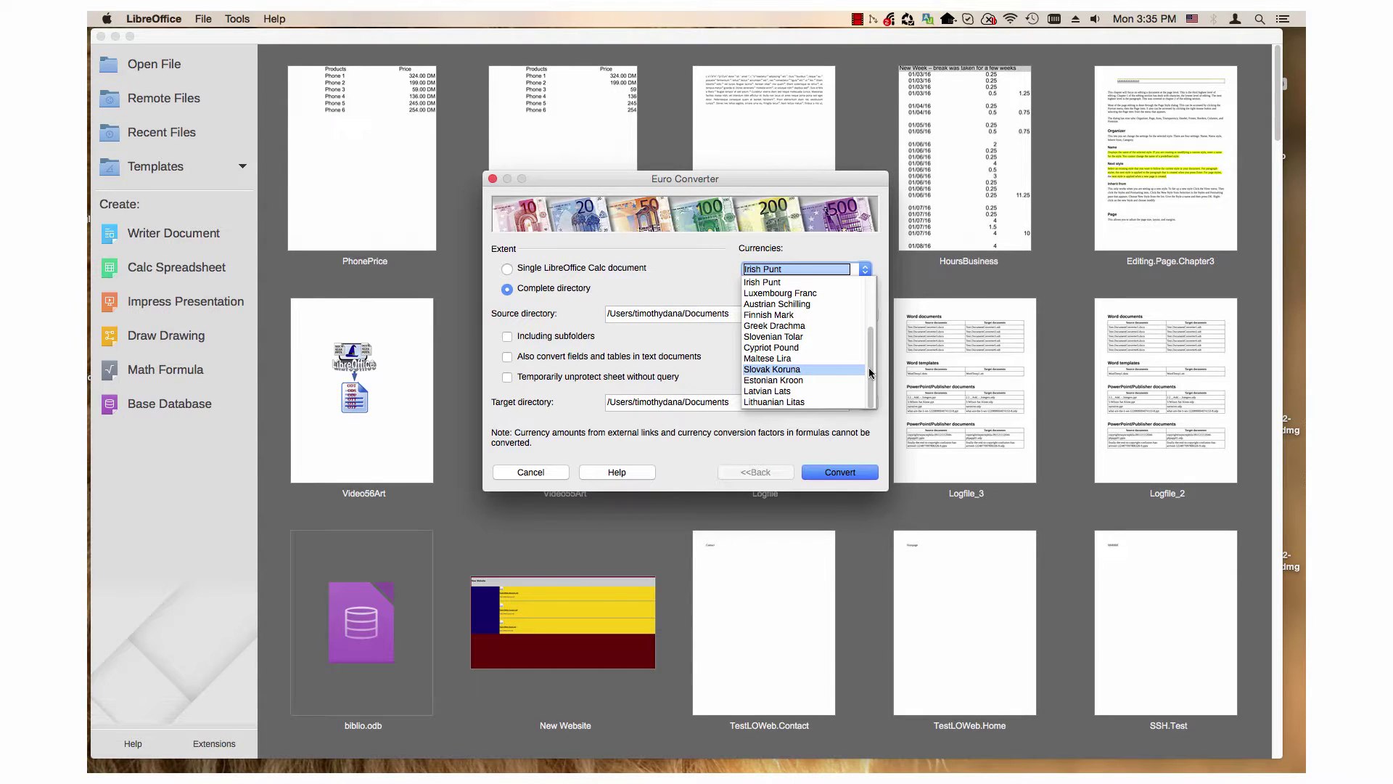
drag(869, 367, 871, 328)
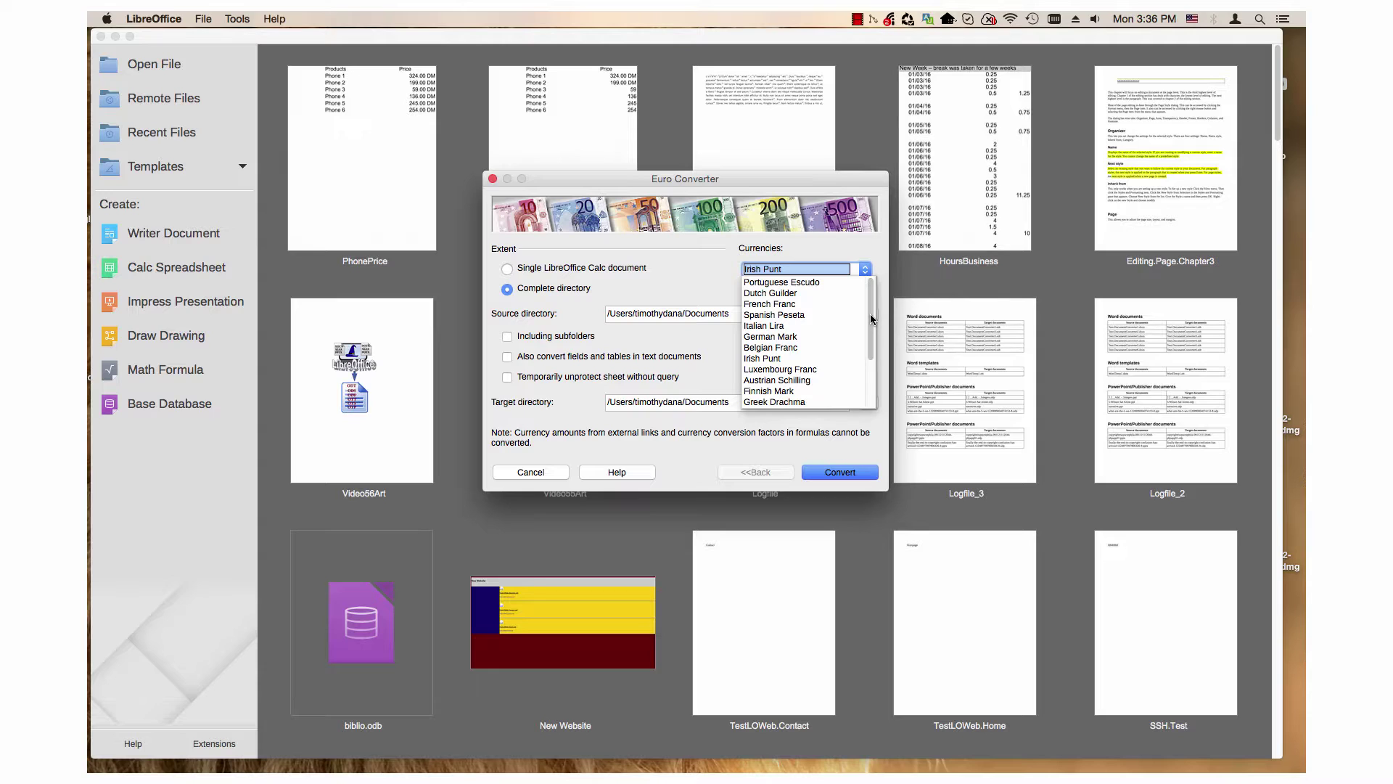
click(802, 337)
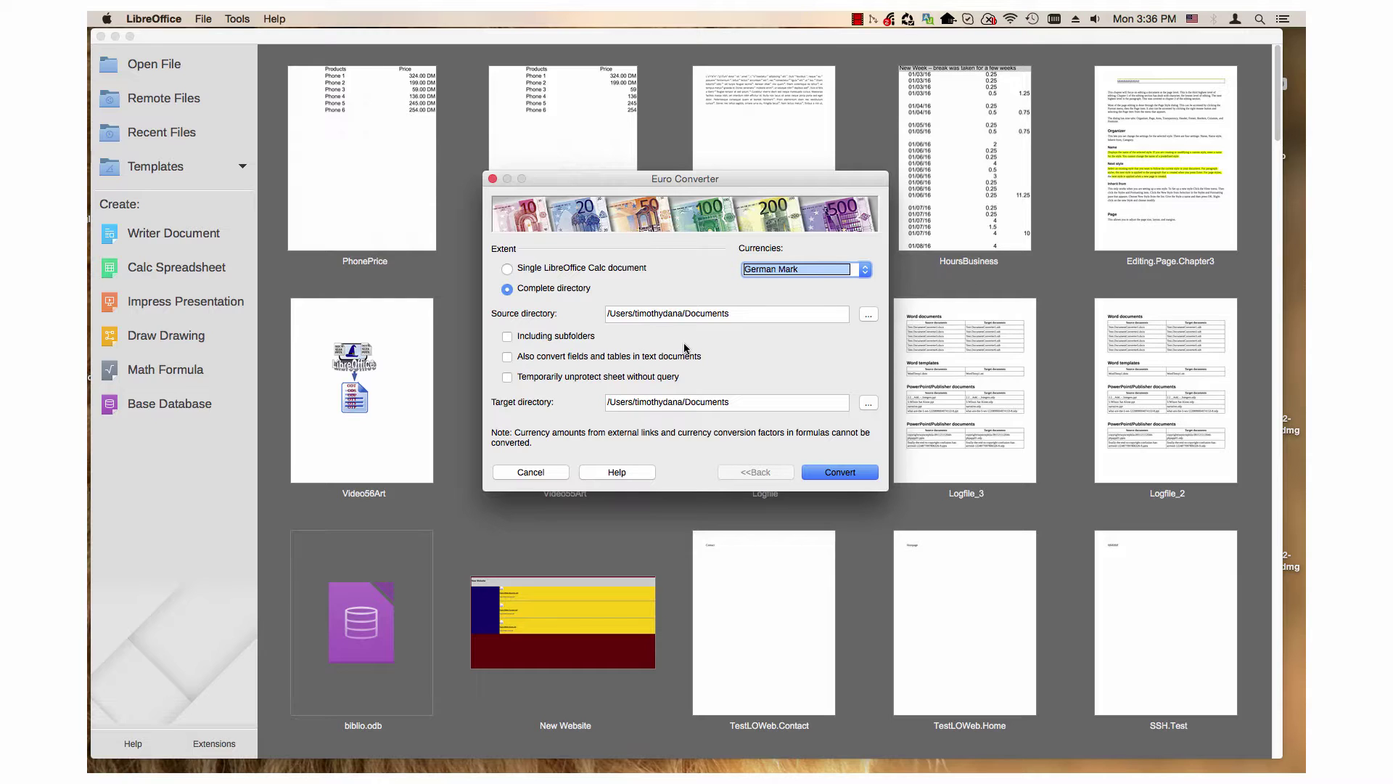
click(868, 314)
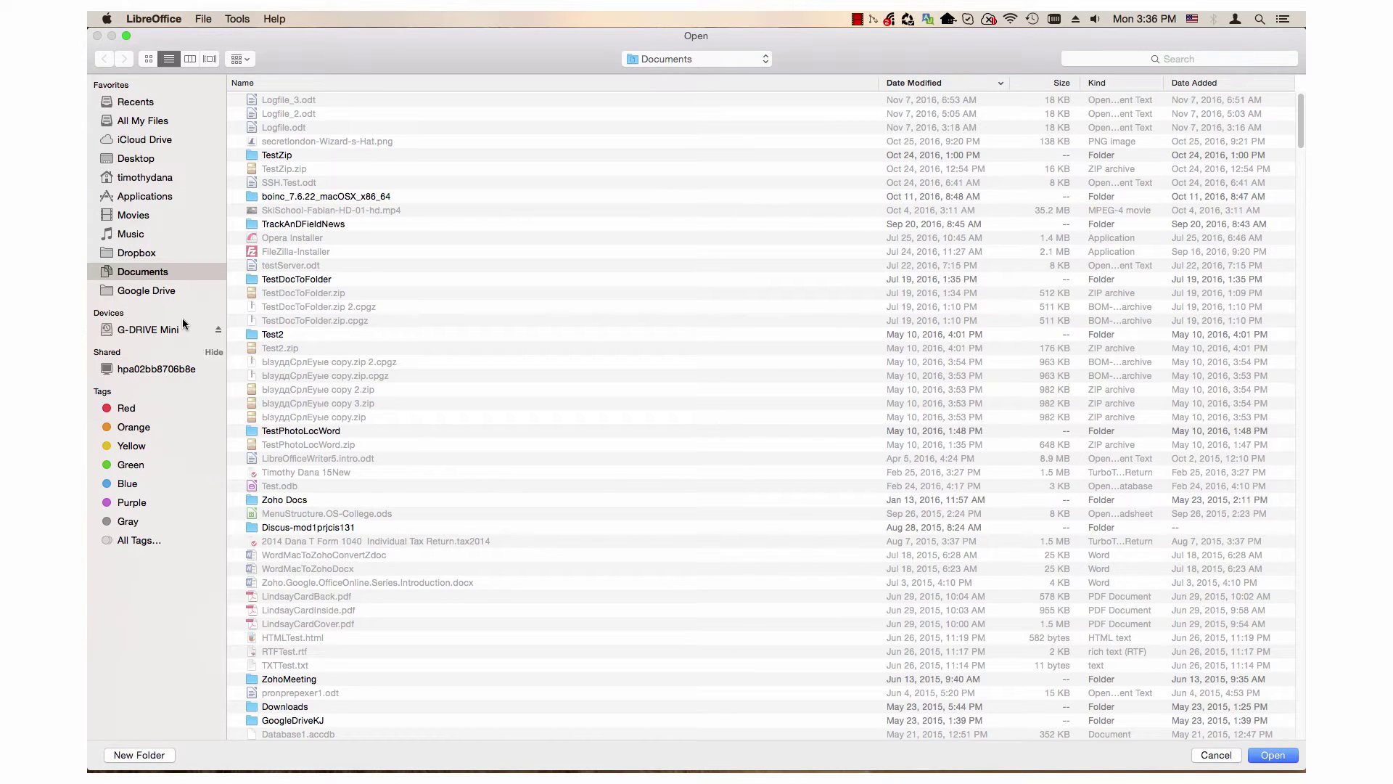
Step: Set the source directory to Zoho Docs > LO.EuroConverterTest > German.From
click(137, 181)
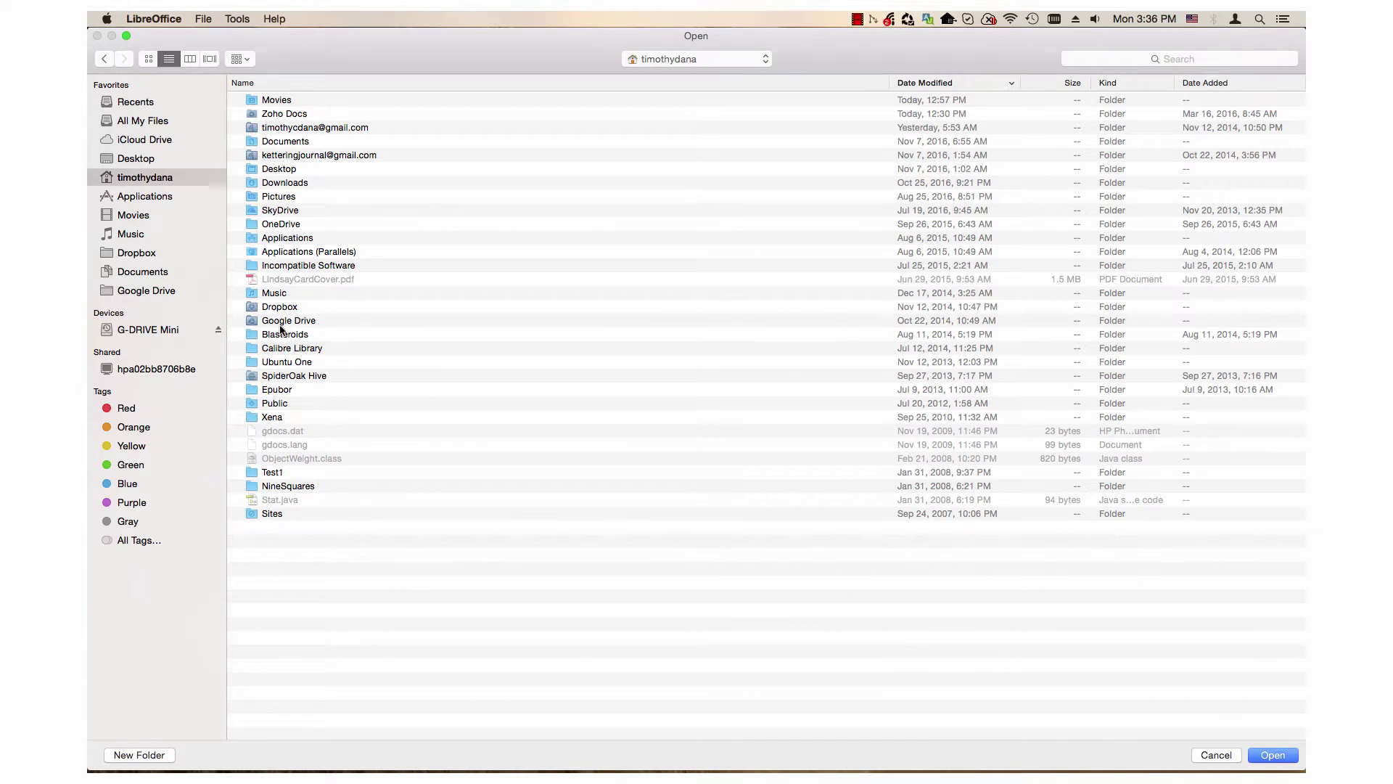
double_click(285, 114)
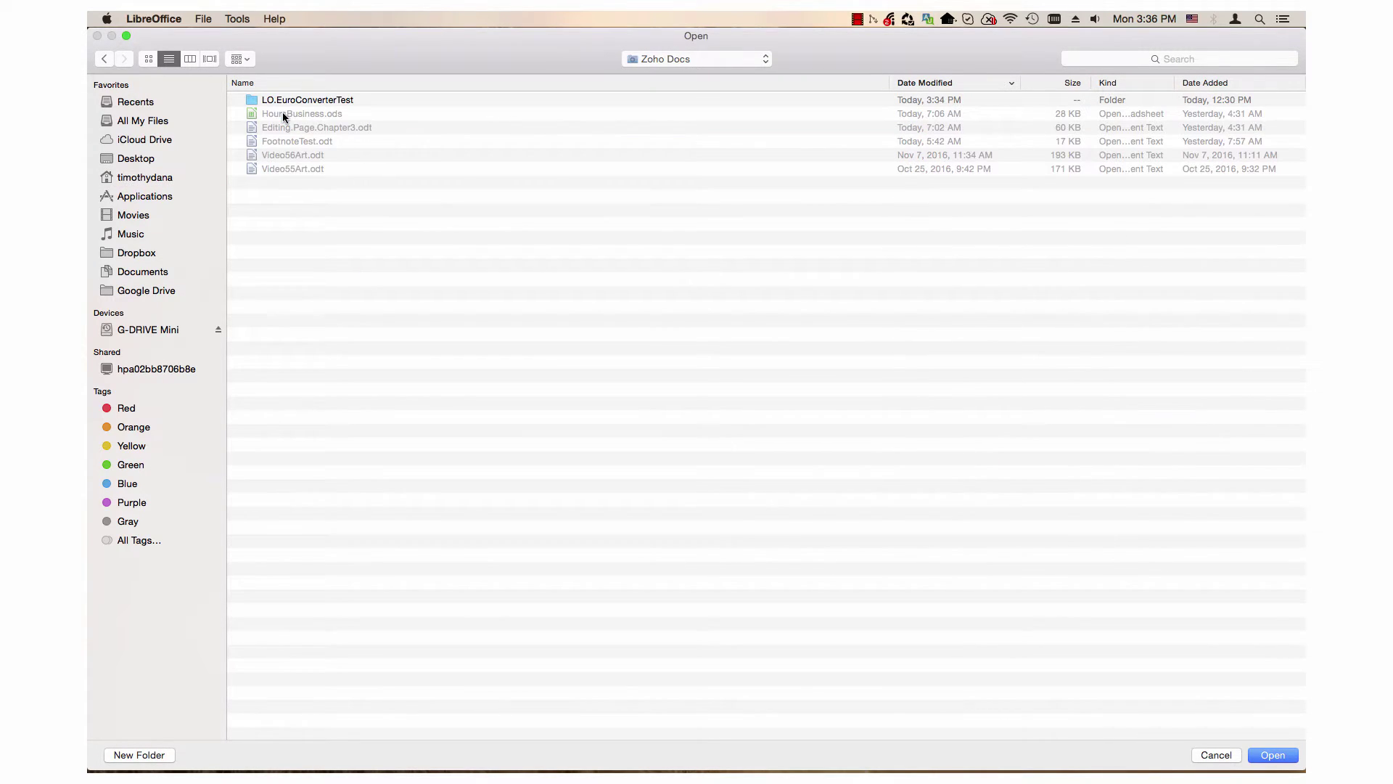
double_click(284, 100)
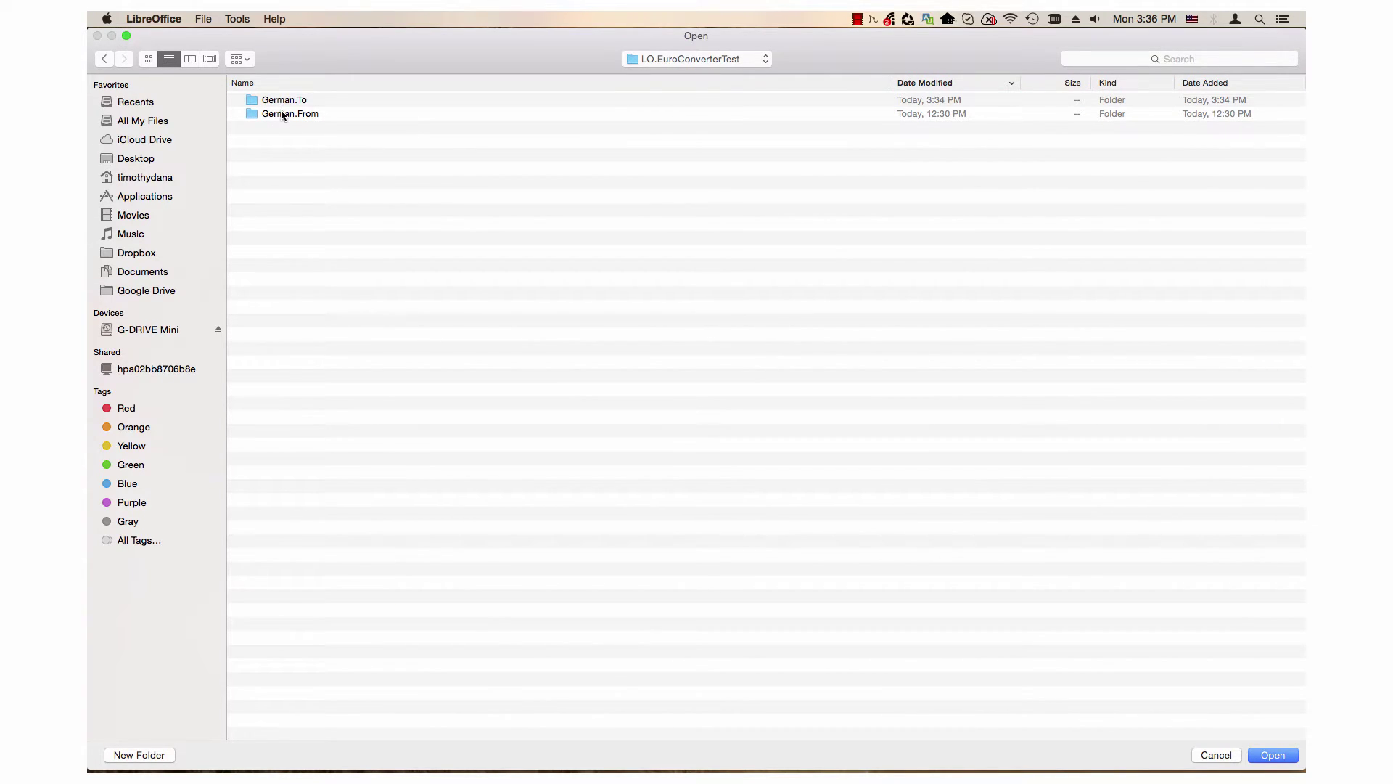
double_click(282, 114)
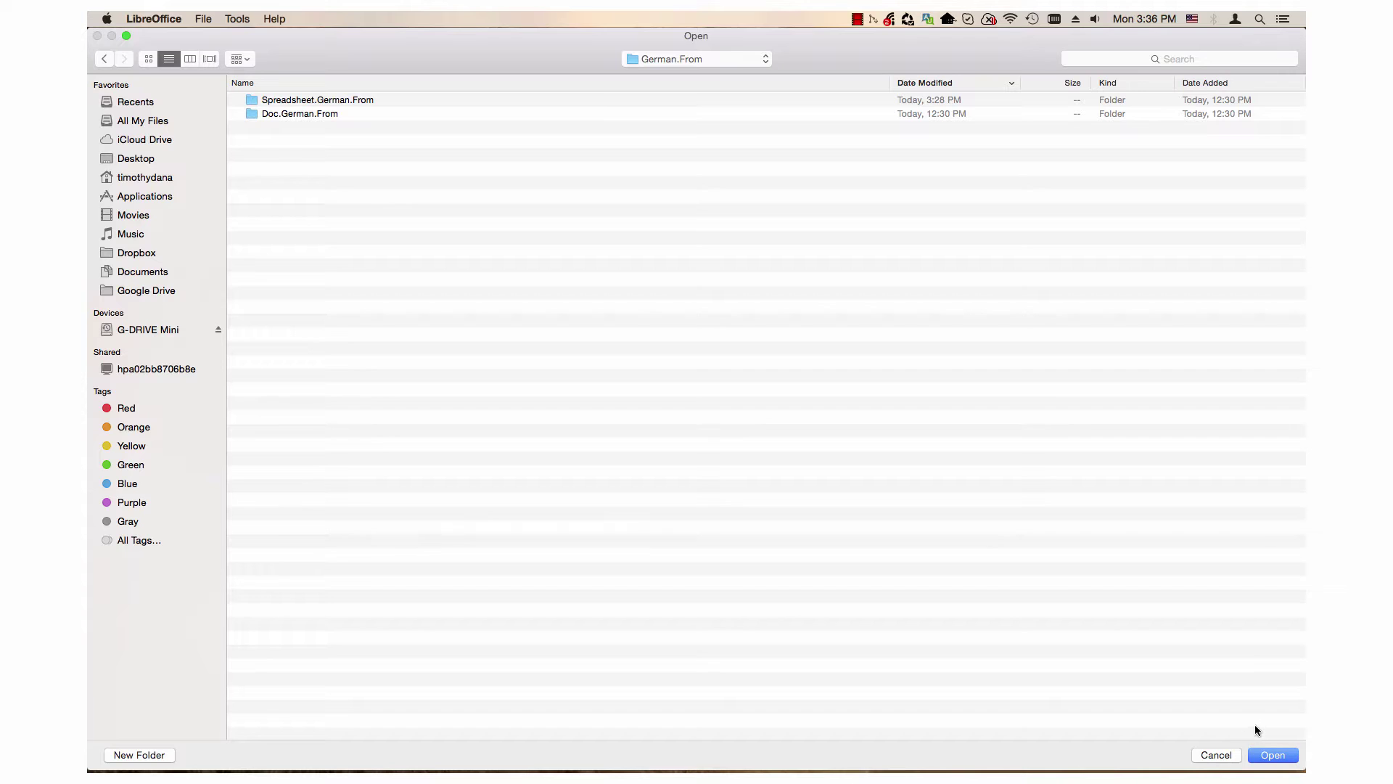
click(1262, 756)
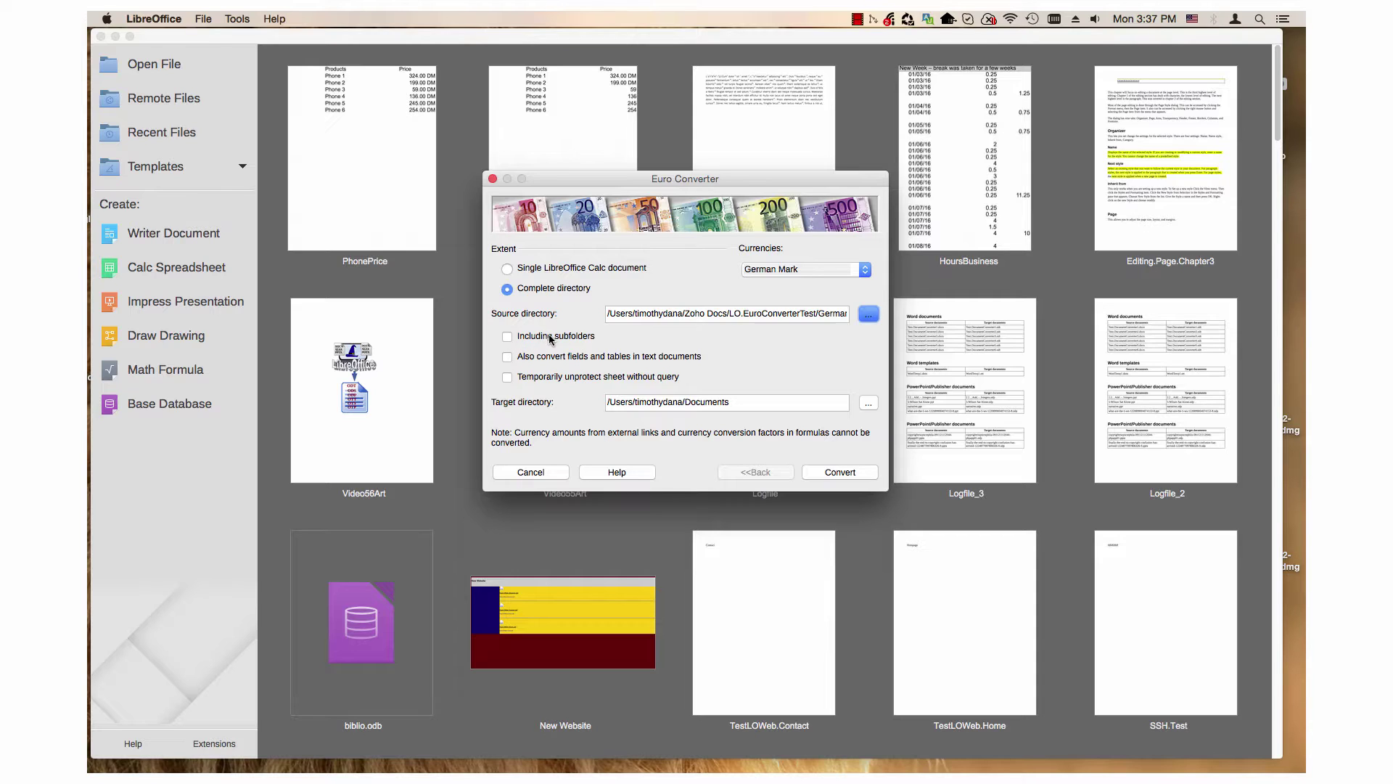
Step: Tick Including subfolders and Also convert fields and tables in text documents, then browse for the target
click(507, 336)
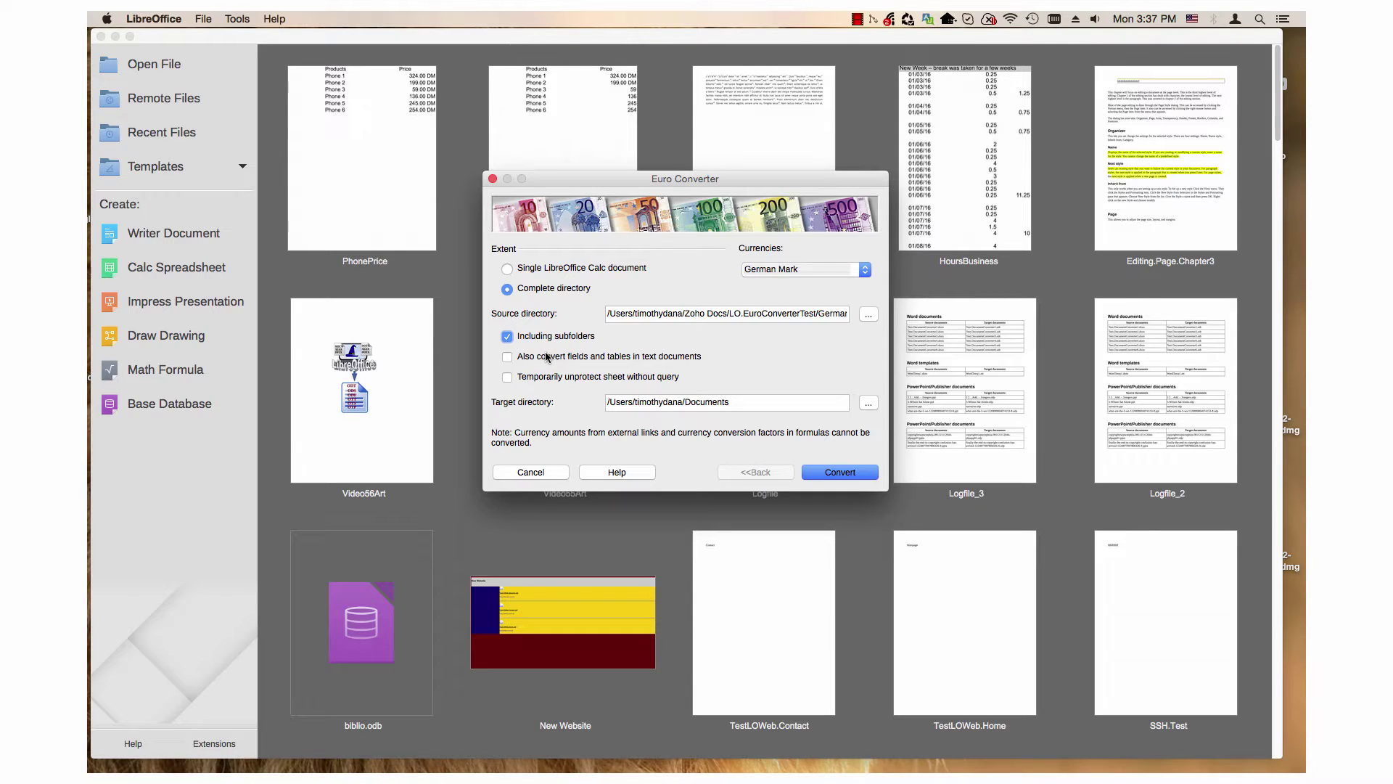
click(508, 357)
click(867, 405)
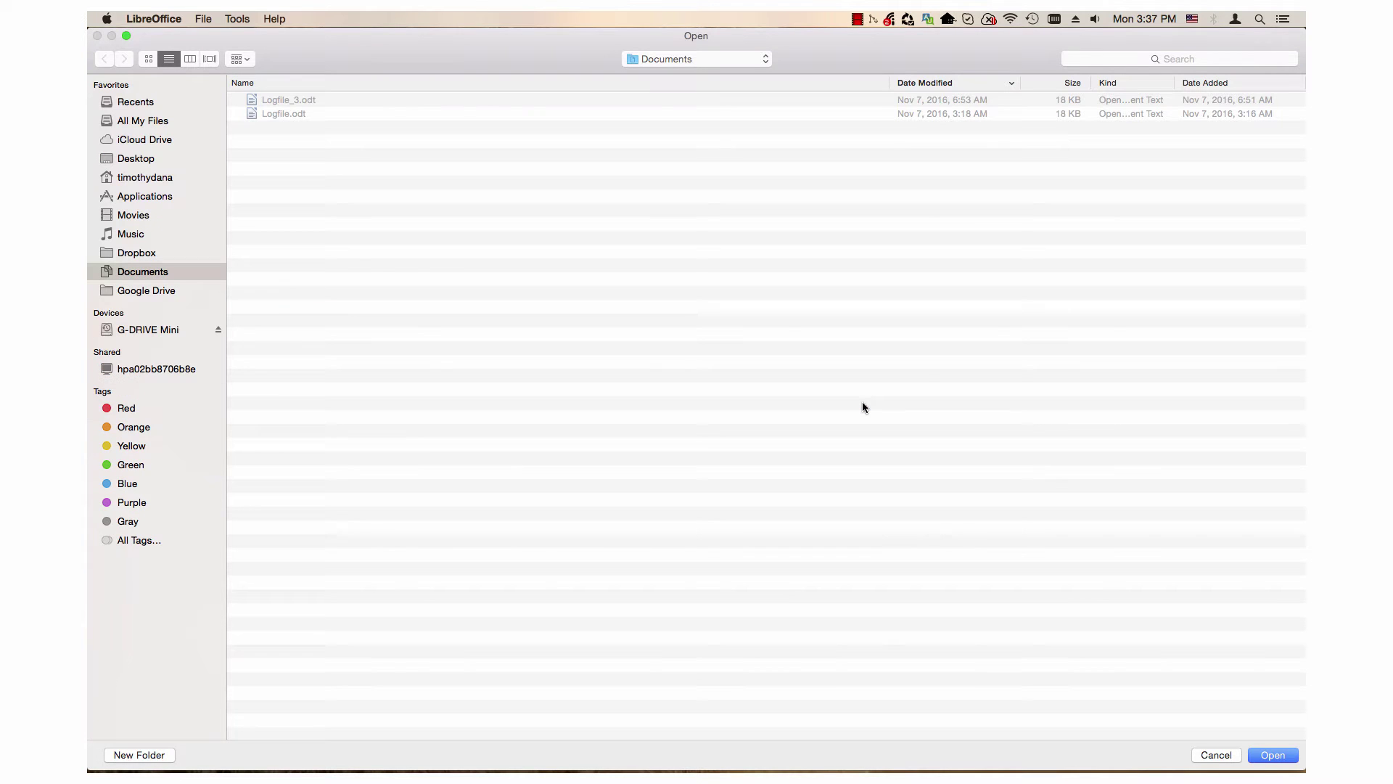
Step: Set the target directory to Zoho Docs > LO.EuroConverterTest > German.To
click(135, 181)
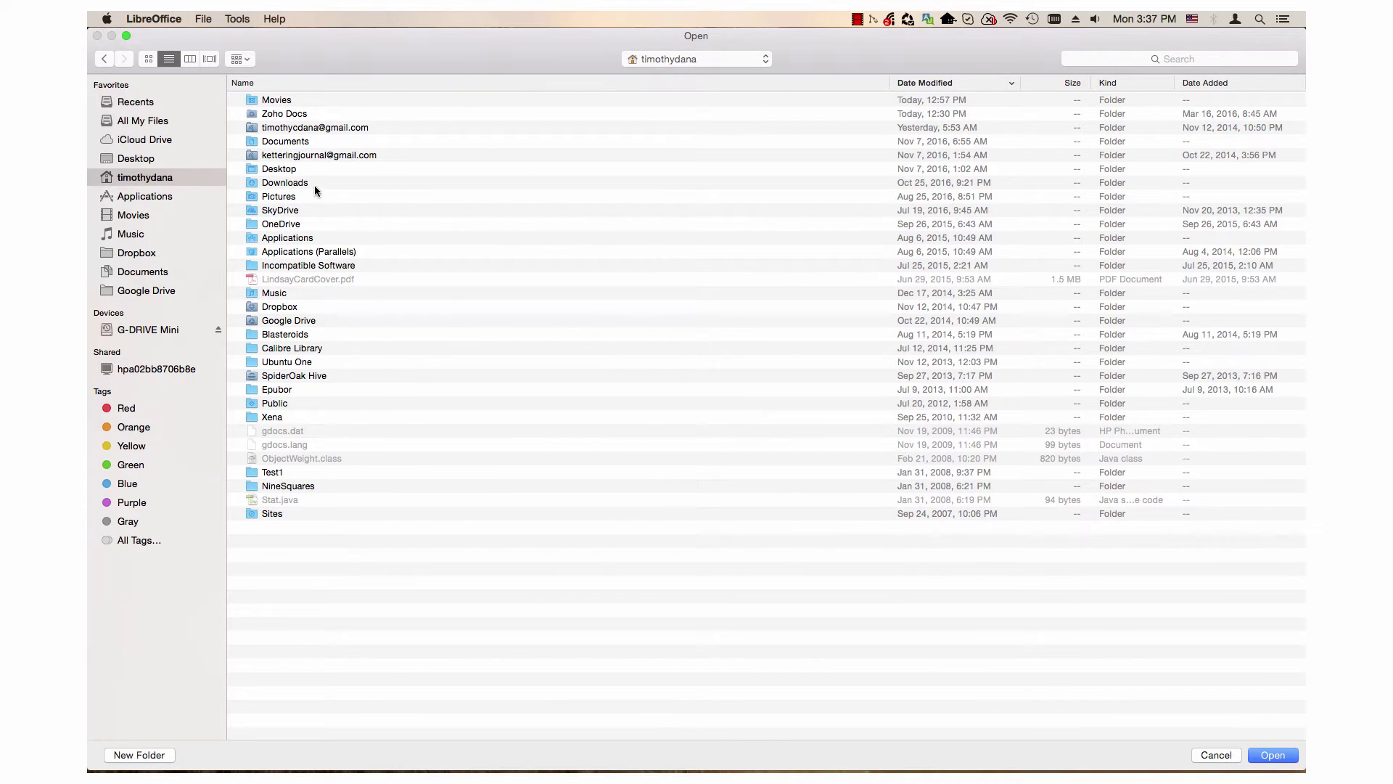
click(288, 114)
double_click(288, 114)
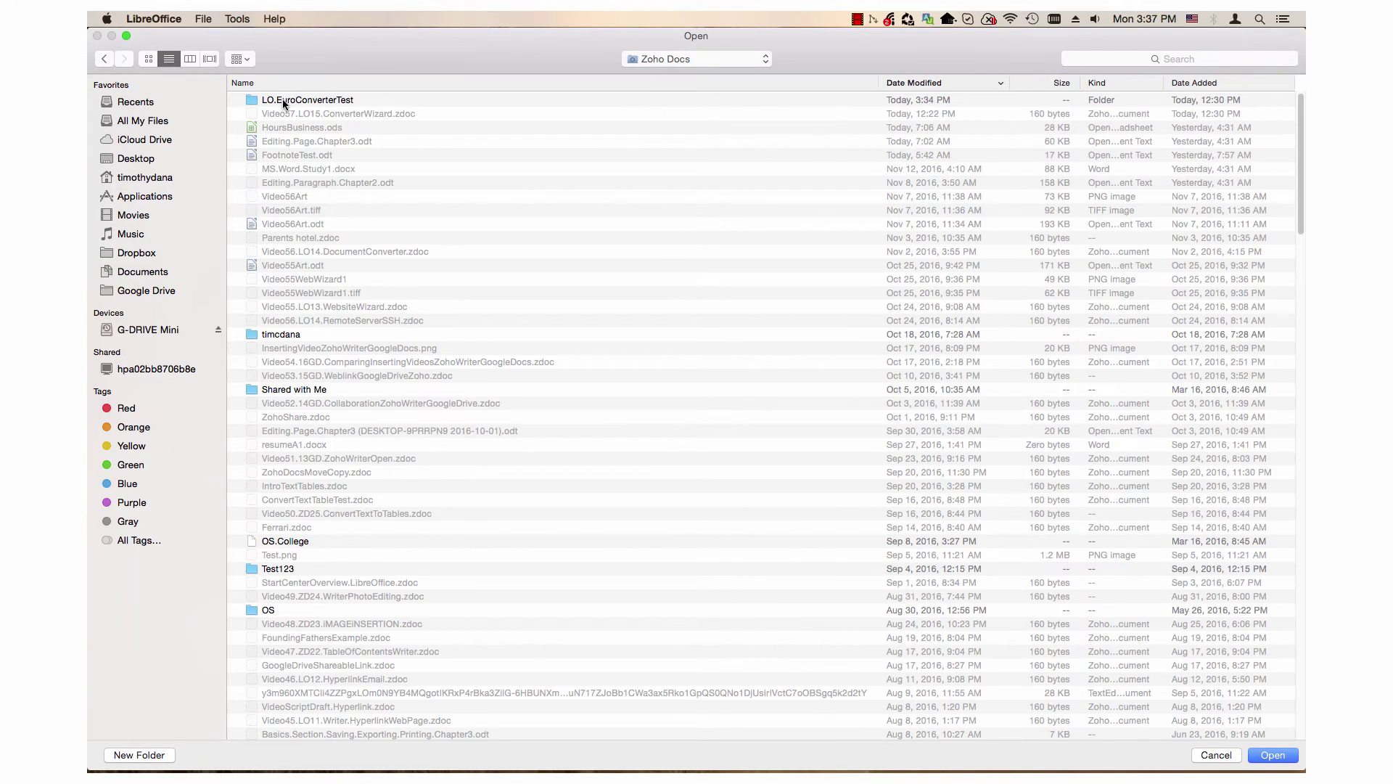
click(283, 102)
double_click(283, 101)
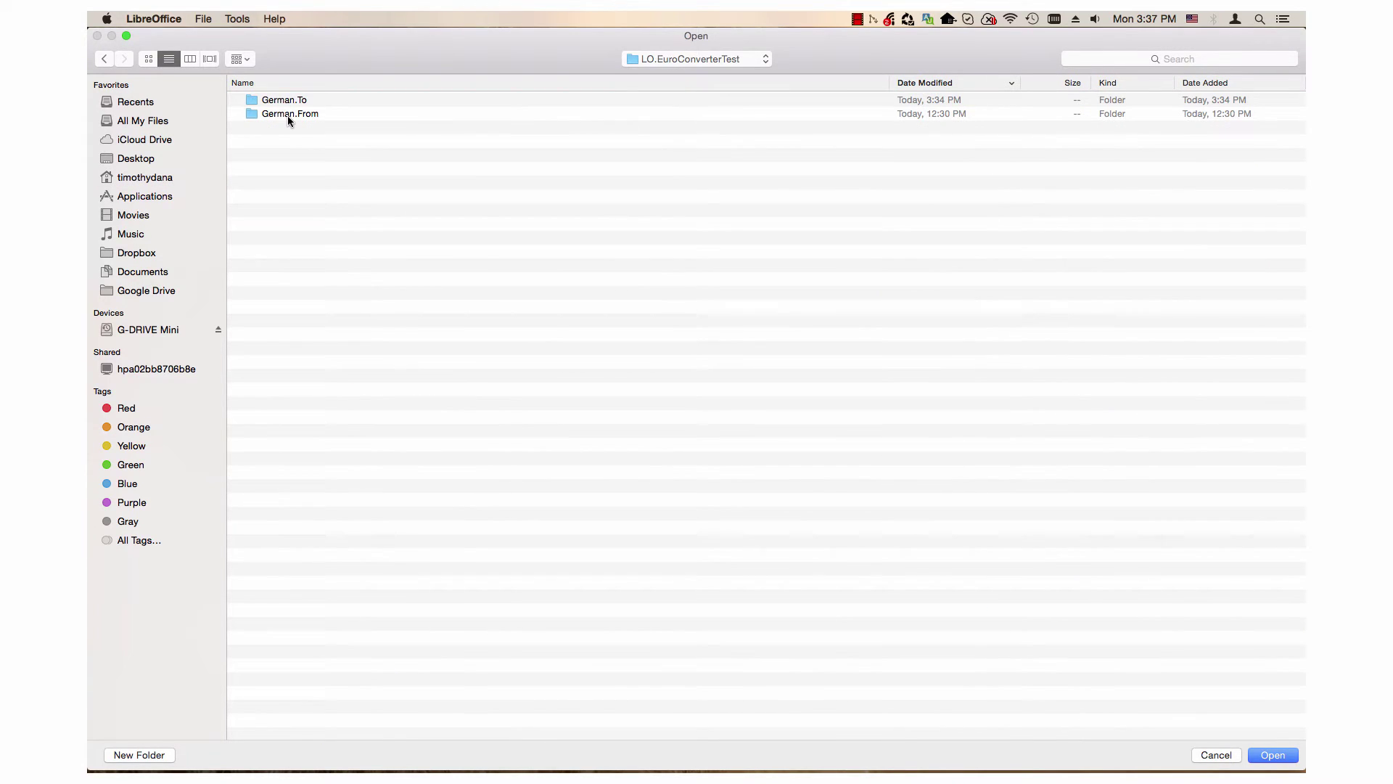
click(283, 102)
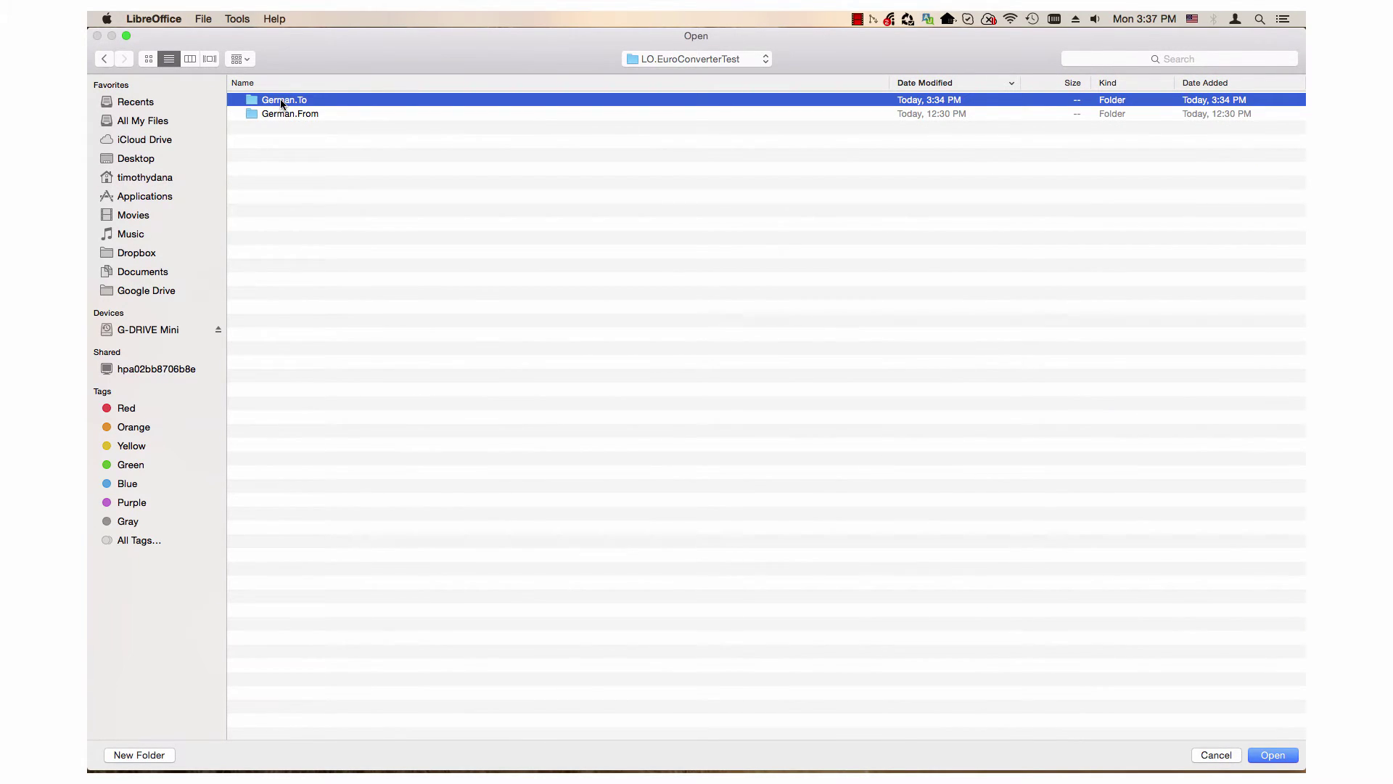
double_click(281, 101)
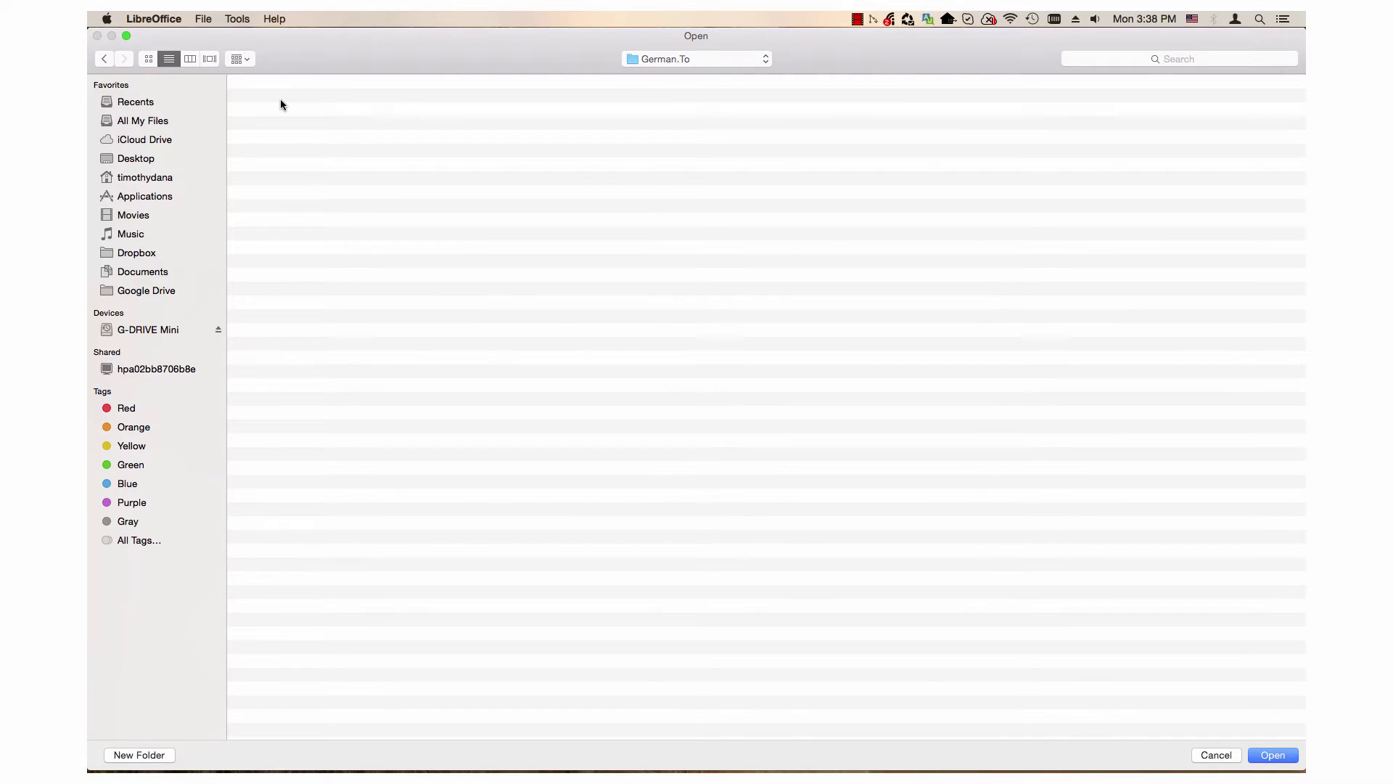
click(1274, 755)
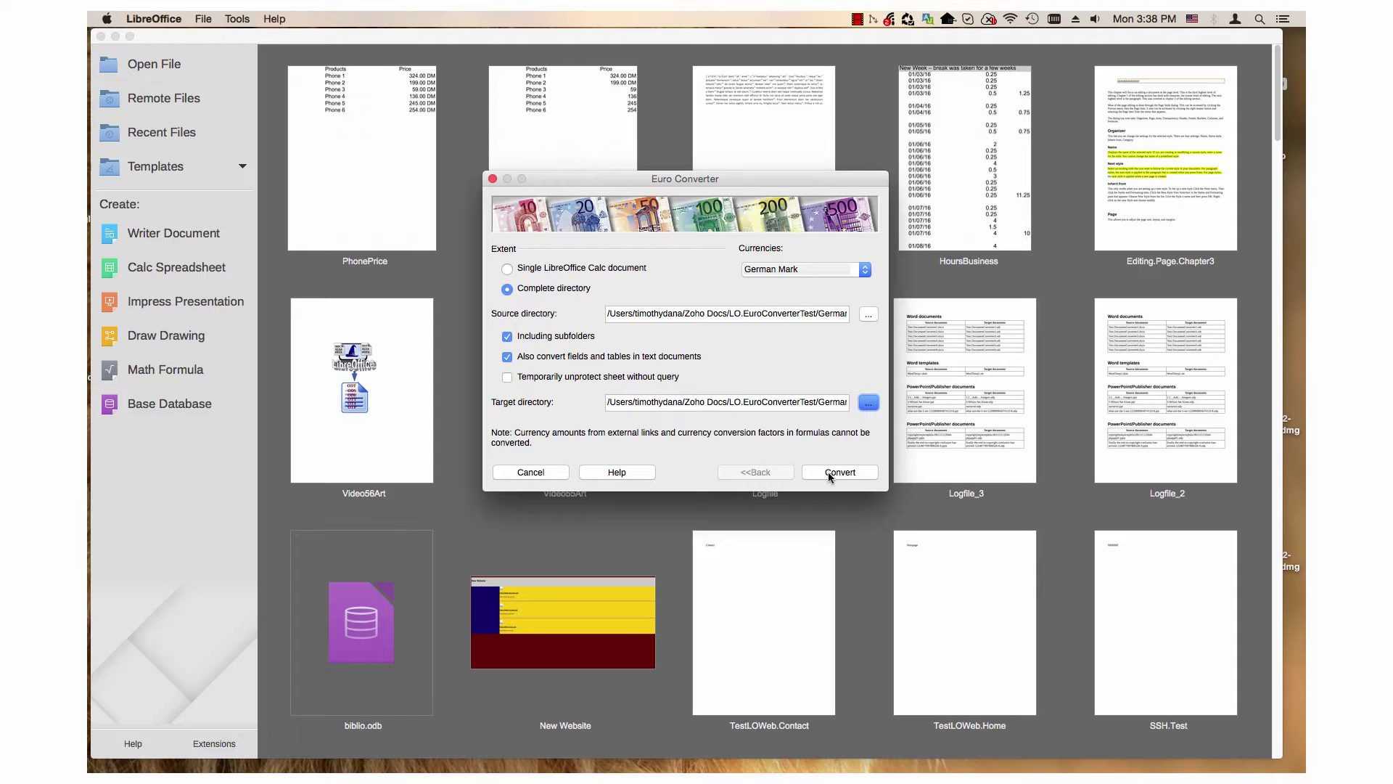
Step: Run the euro conversion on all 3 documents into German.To and close the Euro Converter
click(829, 472)
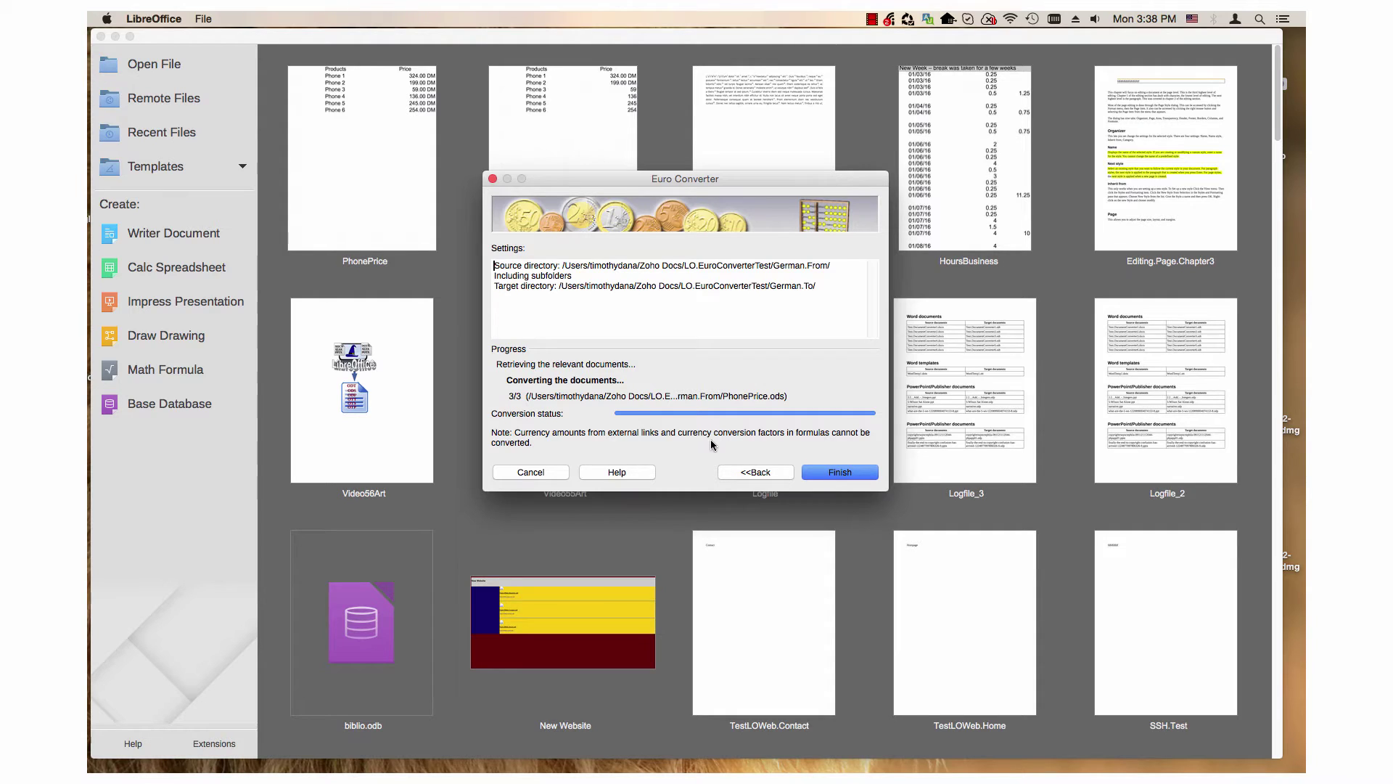
click(832, 475)
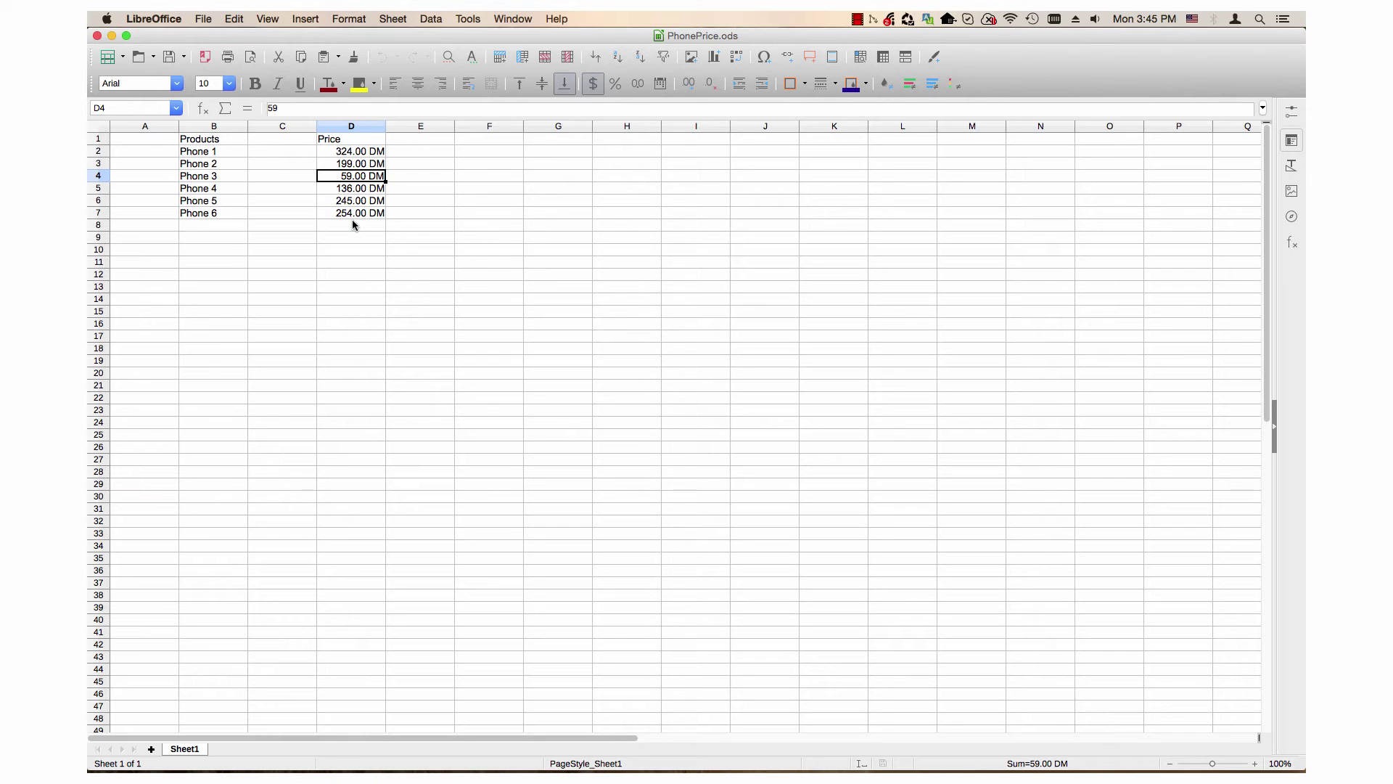
Step: Minimize the DM-priced PhonePrice.ods and HotelCost.ods windows to reveal German.Currency.Convert.odt
click(112, 37)
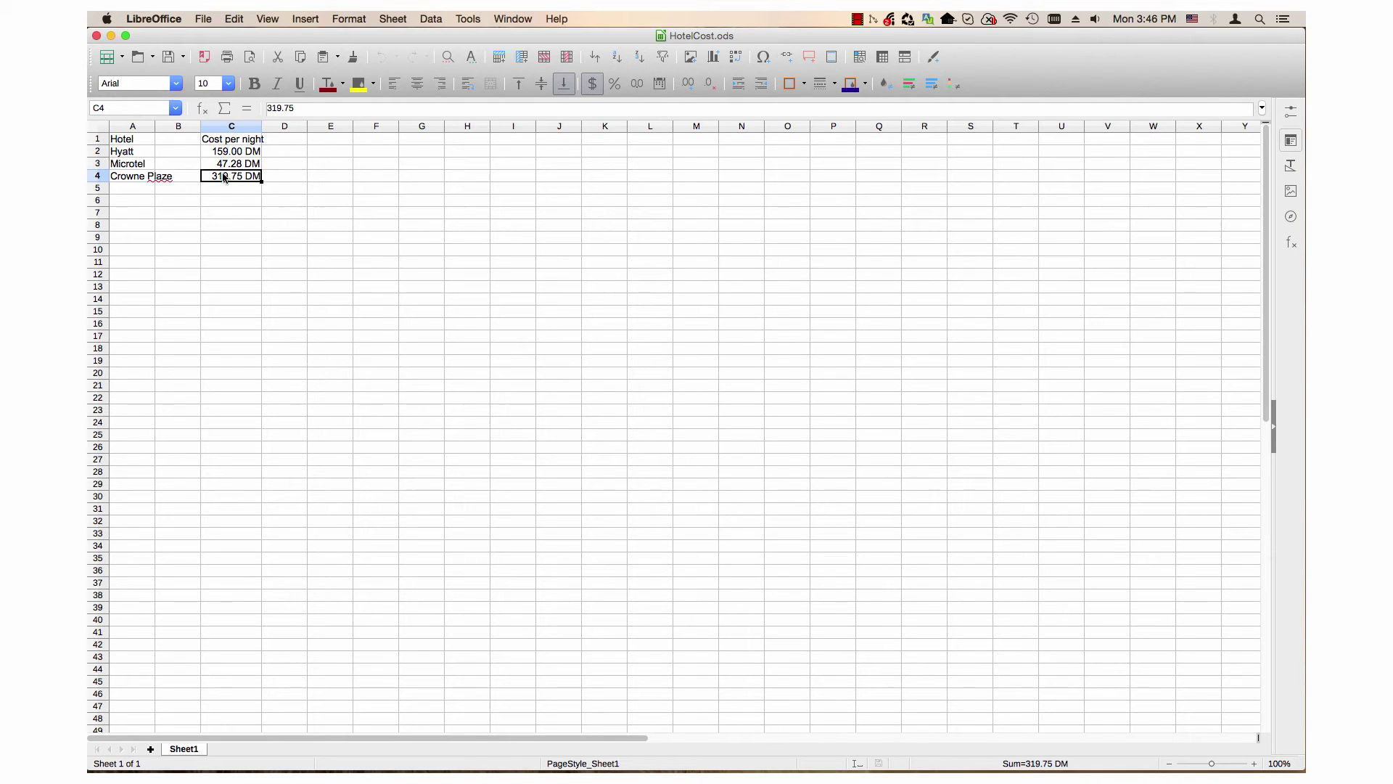
click(112, 36)
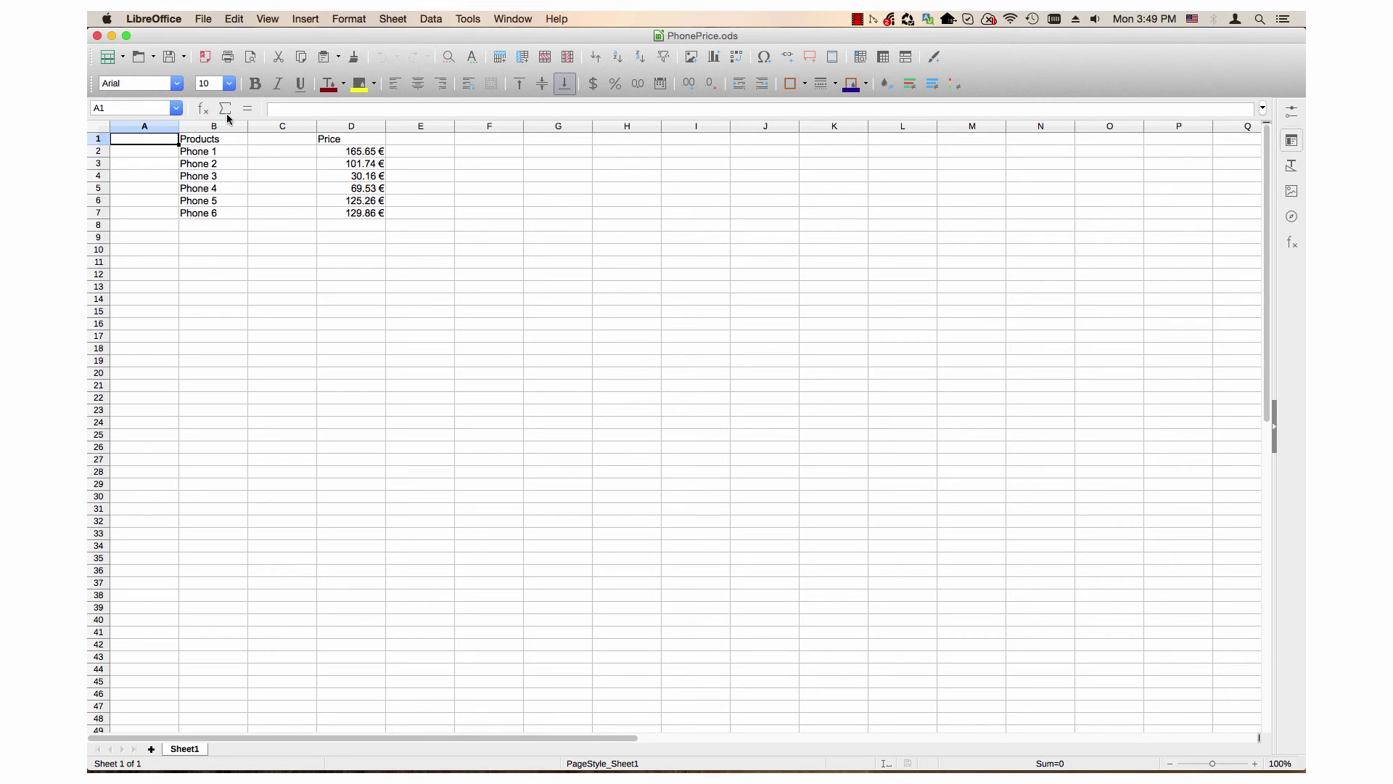
Step: Minimize the euro-priced PhonePrice.ods and HotelCost.ods to reach the converted Writer table
click(112, 36)
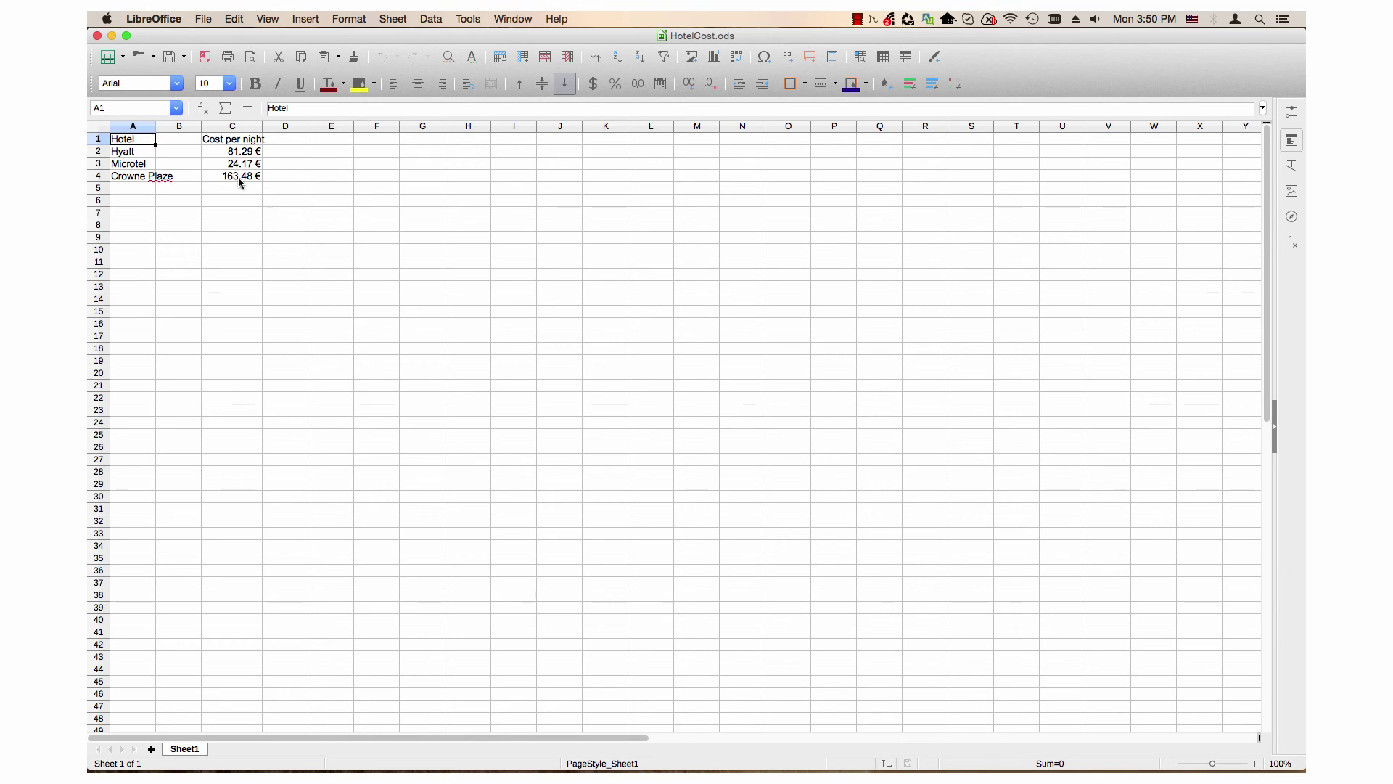
click(112, 36)
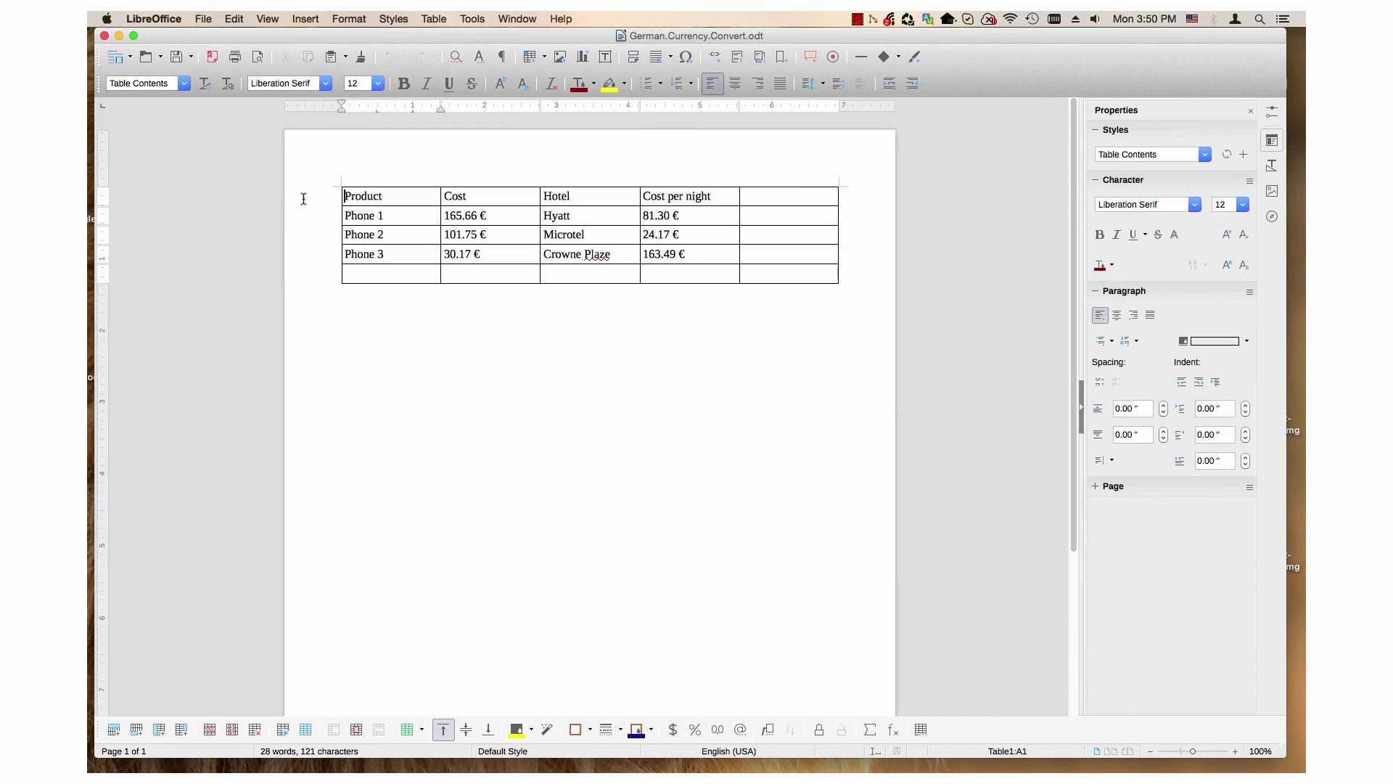